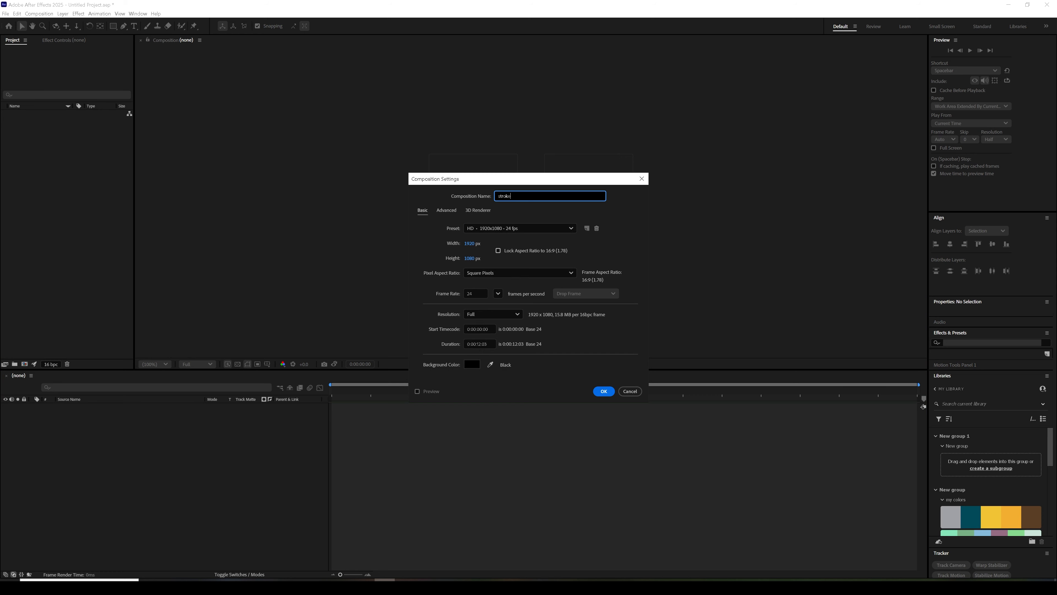
- Draw a straight horizontal line across the middle of the stroke composition and set its stroke width to 309 px
left_click(123, 26)
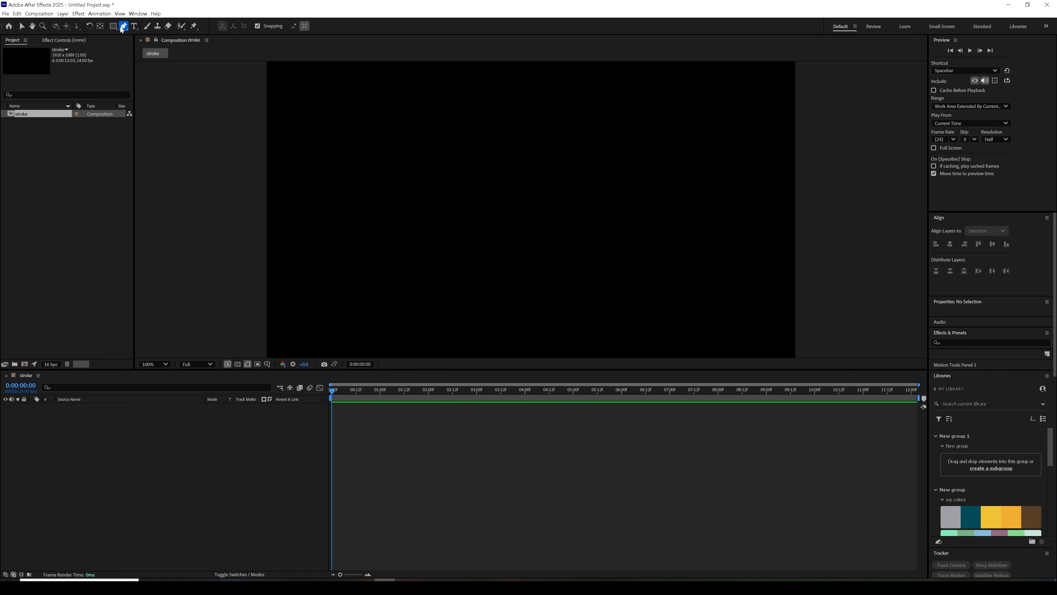
left_click(350, 215)
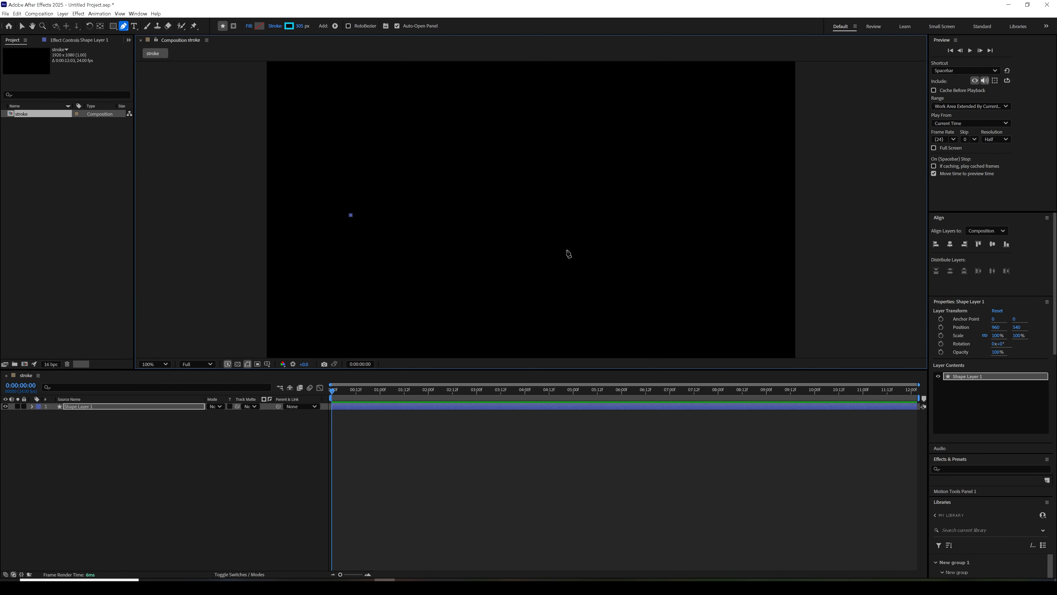
left_click(706, 215)
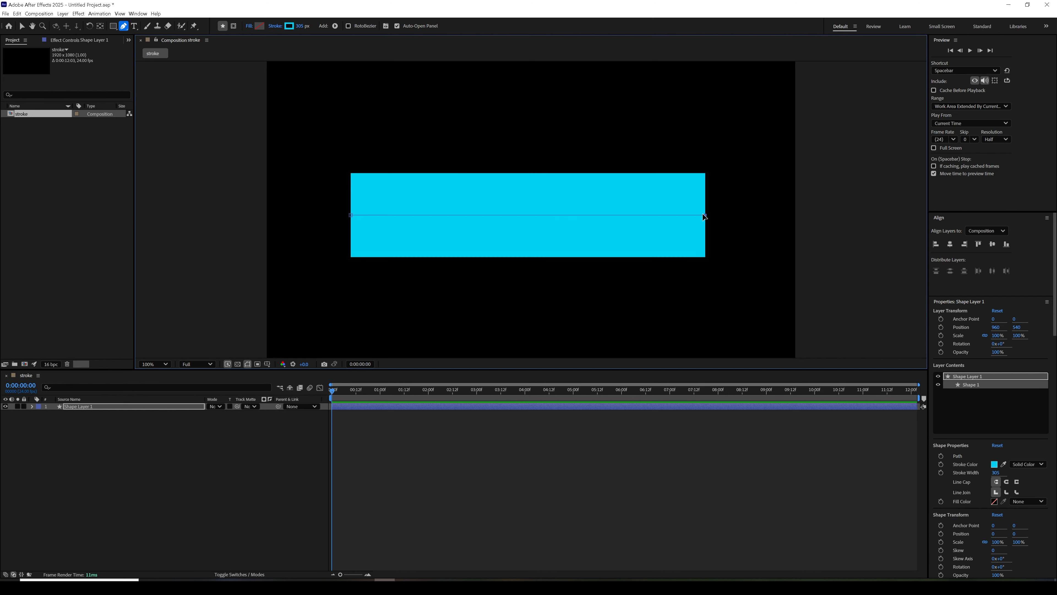
mouse_move(298, 25)
left_mouse_down()
mouse_move(335, 24)
mouse_move(301, 25)
left_mouse_up()
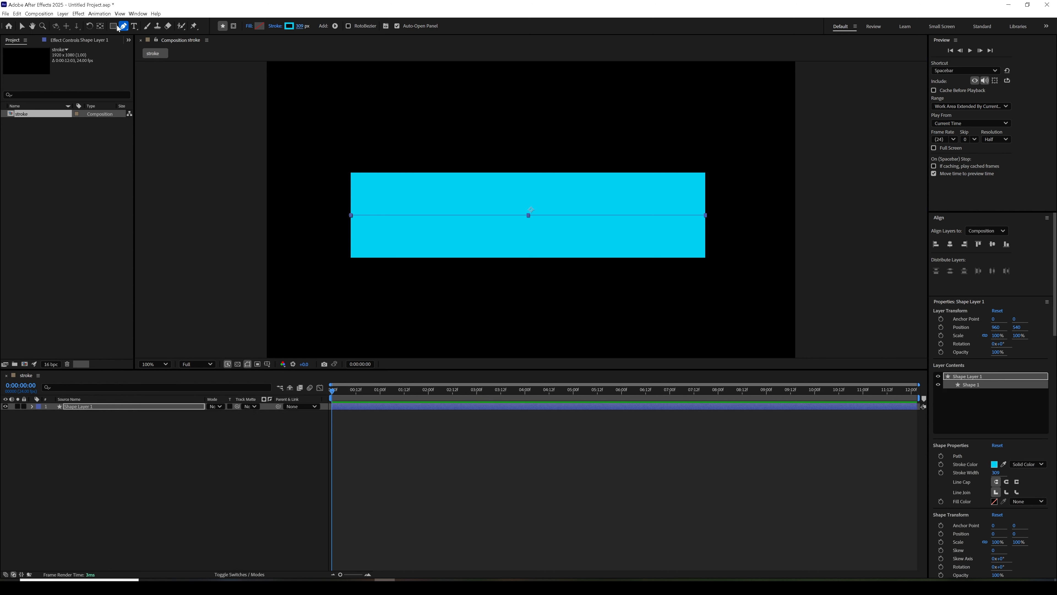
left_click(22, 25)
- Apply Turbulent Displace to the line with Horizontal Displacement, amount 177, size 126 and complexity 10
left_click(81, 14)
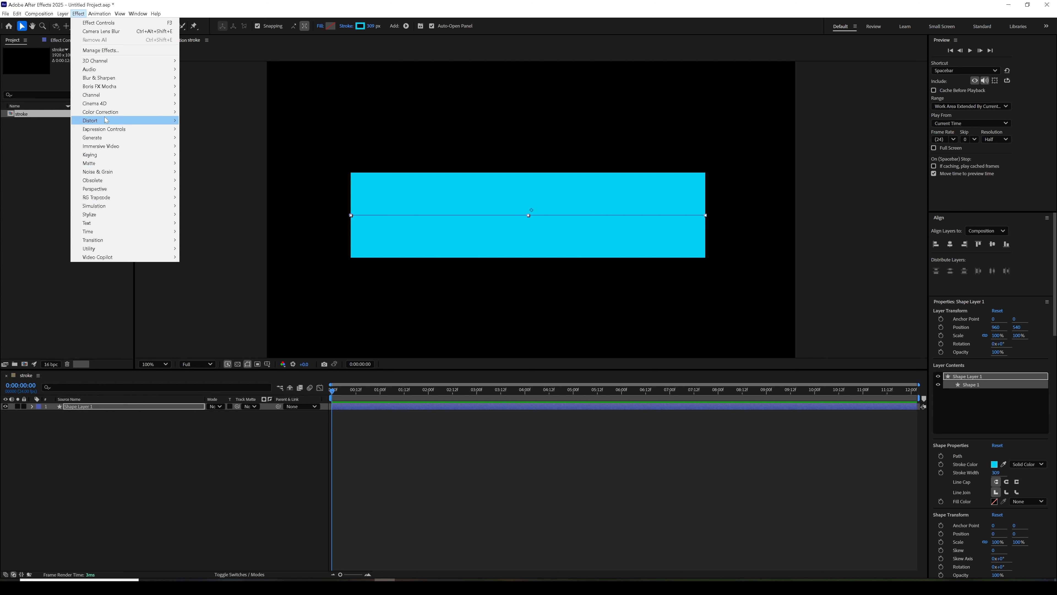
mouse_move(106, 121)
left_click(210, 393)
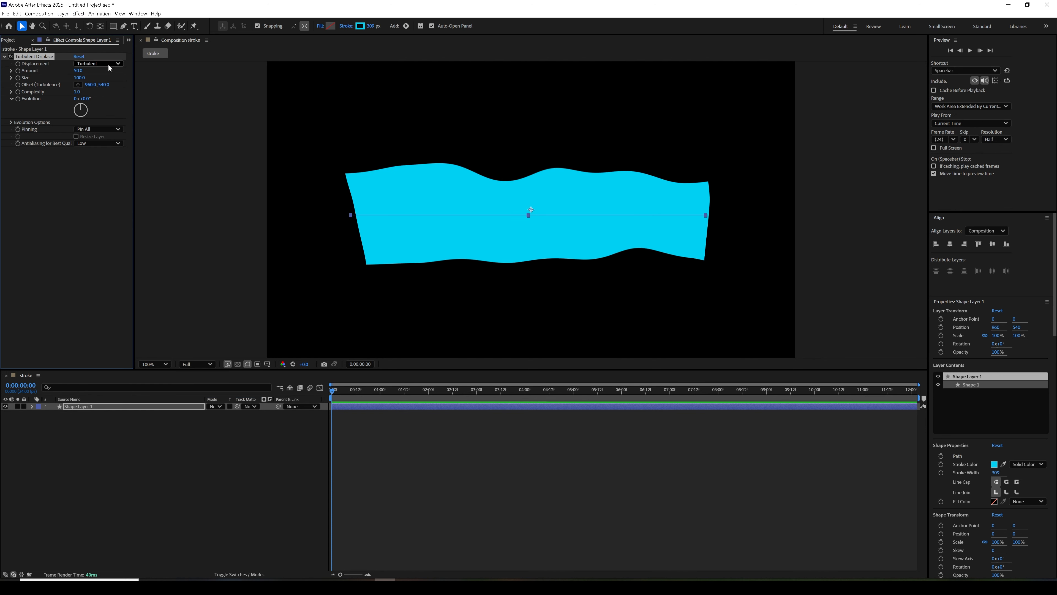
left_click(97, 64)
left_click(108, 137)
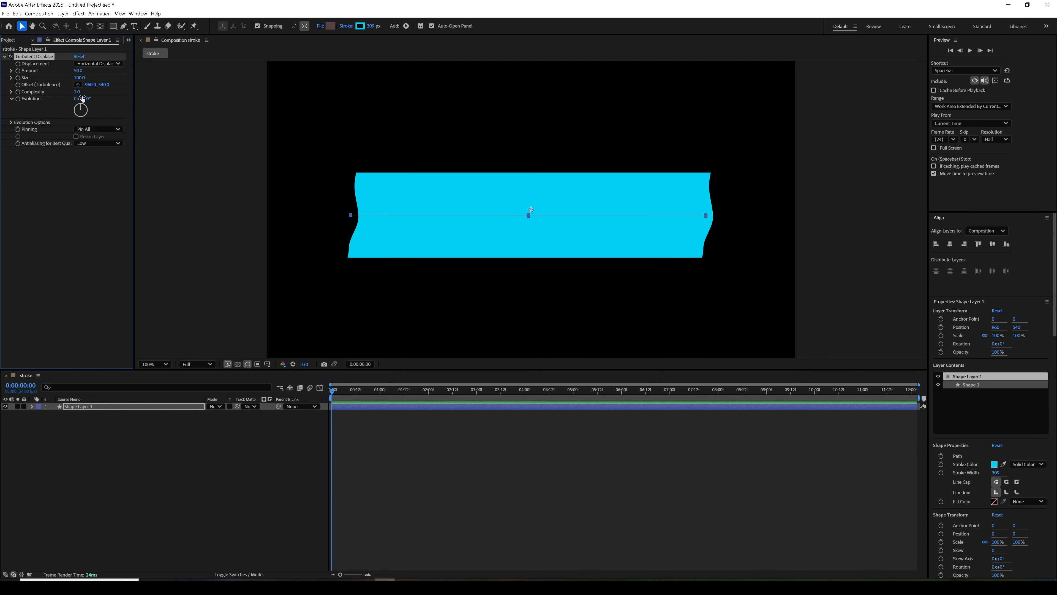
left_click_drag(77, 91, 473, 53)
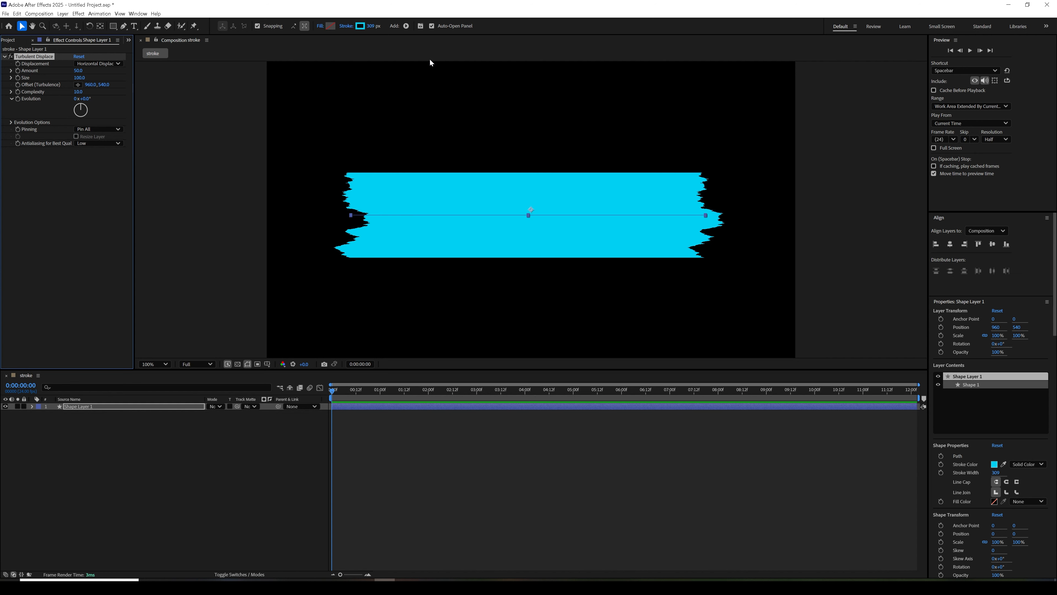
mouse_move(80, 74)
left_mouse_down()
mouse_move(144, 76)
mouse_move(97, 86)
mouse_move(102, 75)
mouse_move(80, 75)
mouse_move(89, 75)
left_mouse_up()
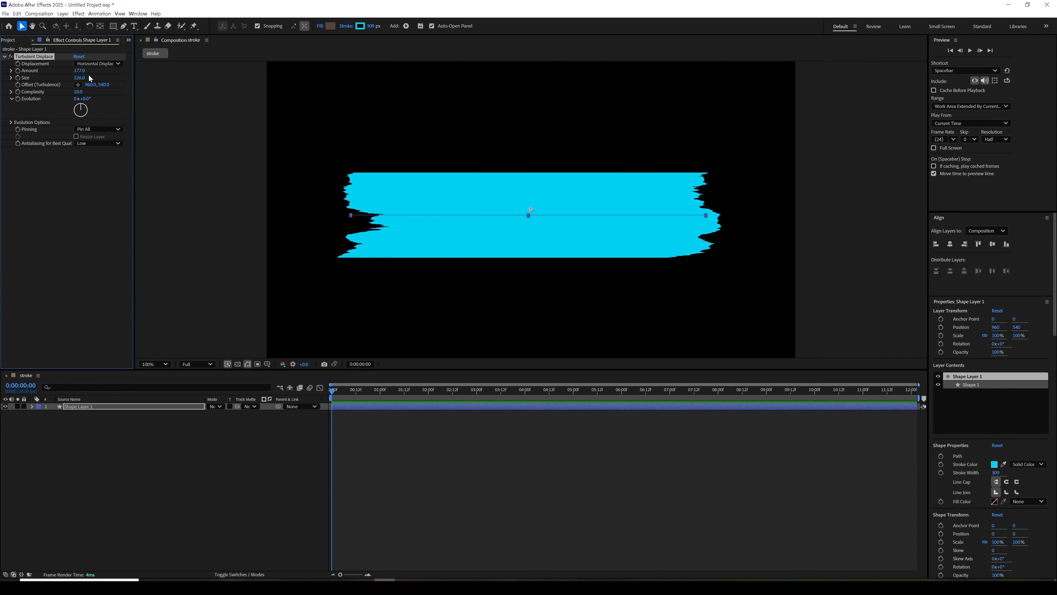
- Add Roughen Edges to the line, placed above Turbulent Displace, with border 20.20 and complexity 10
left_click(78, 13)
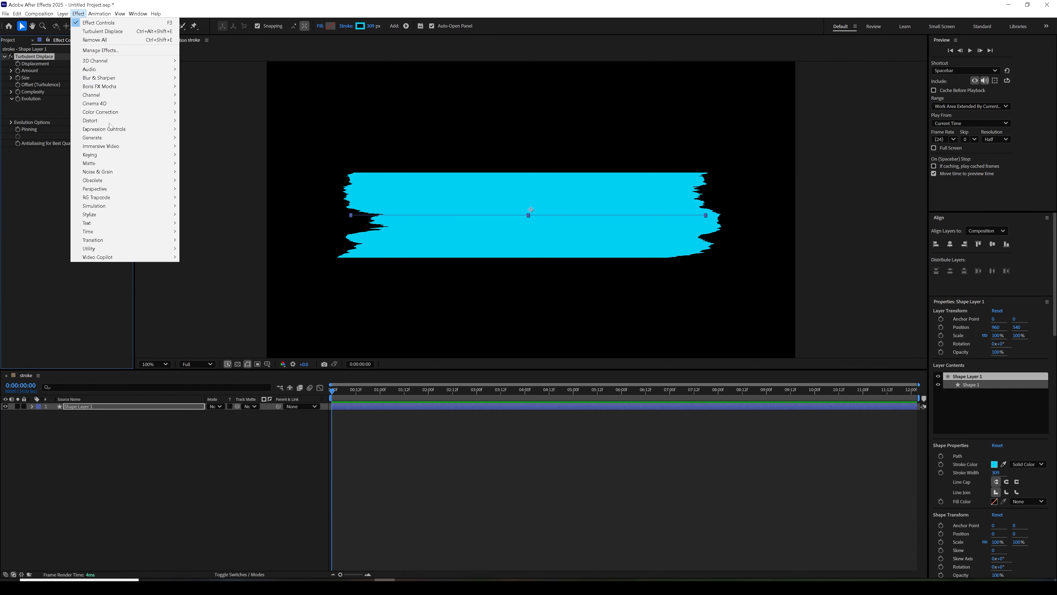
mouse_move(107, 215)
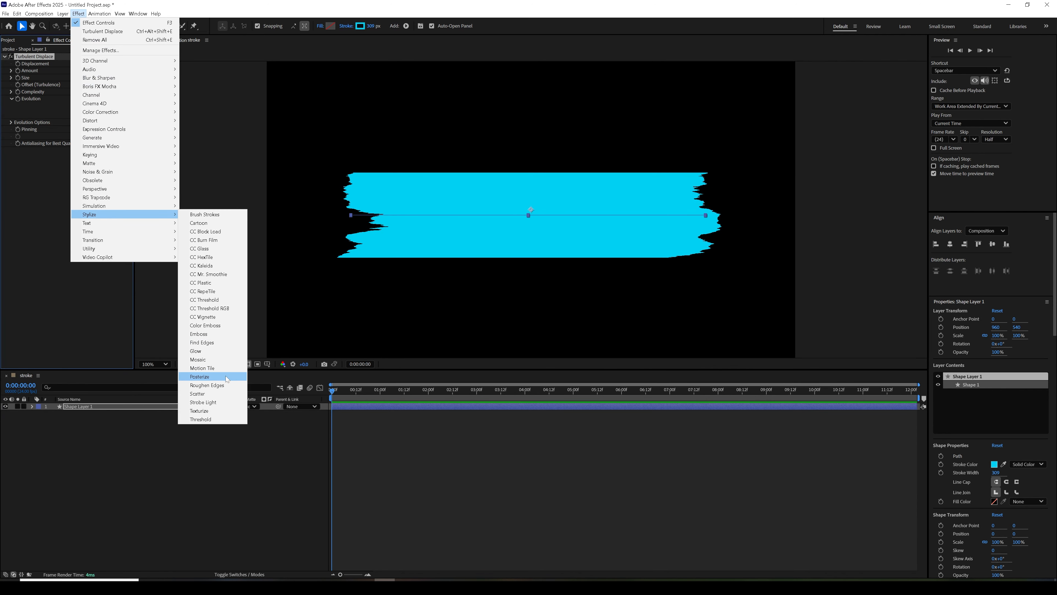
left_click(218, 386)
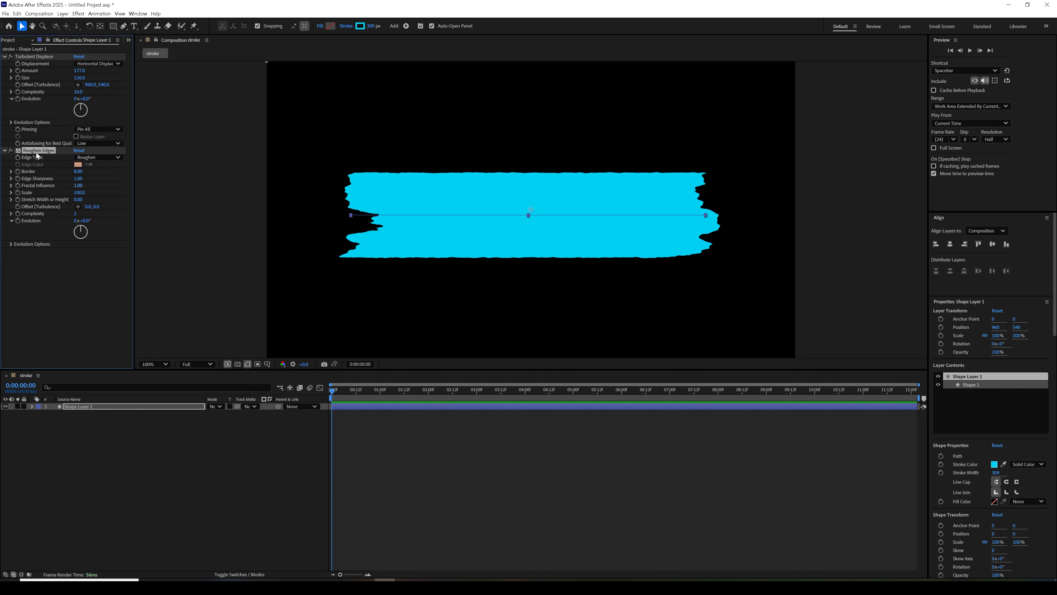
left_click_drag(37, 152, 34, 59)
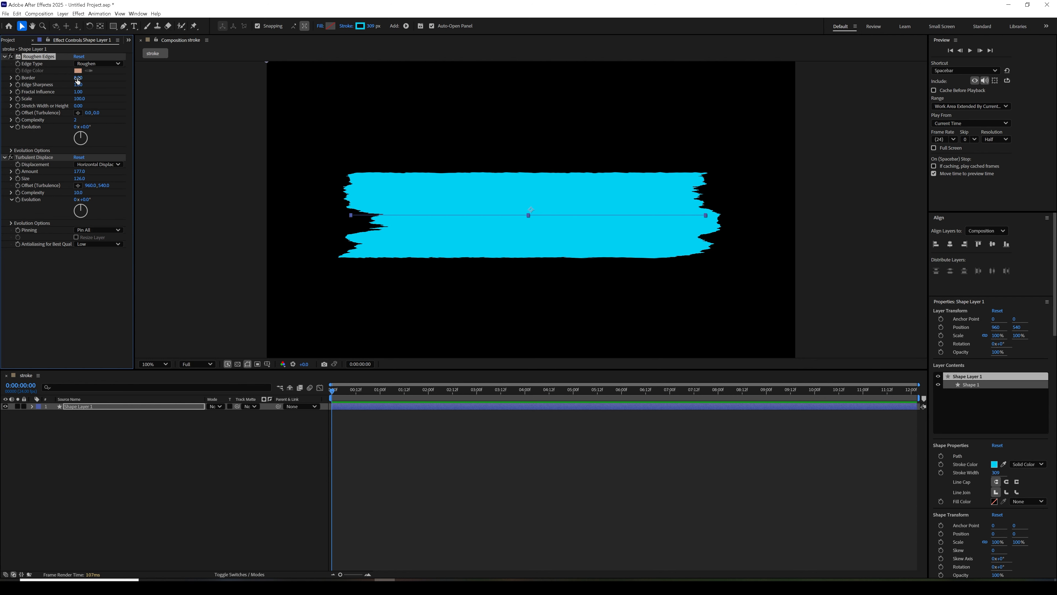
left_click_drag(102, 73, 114, 71)
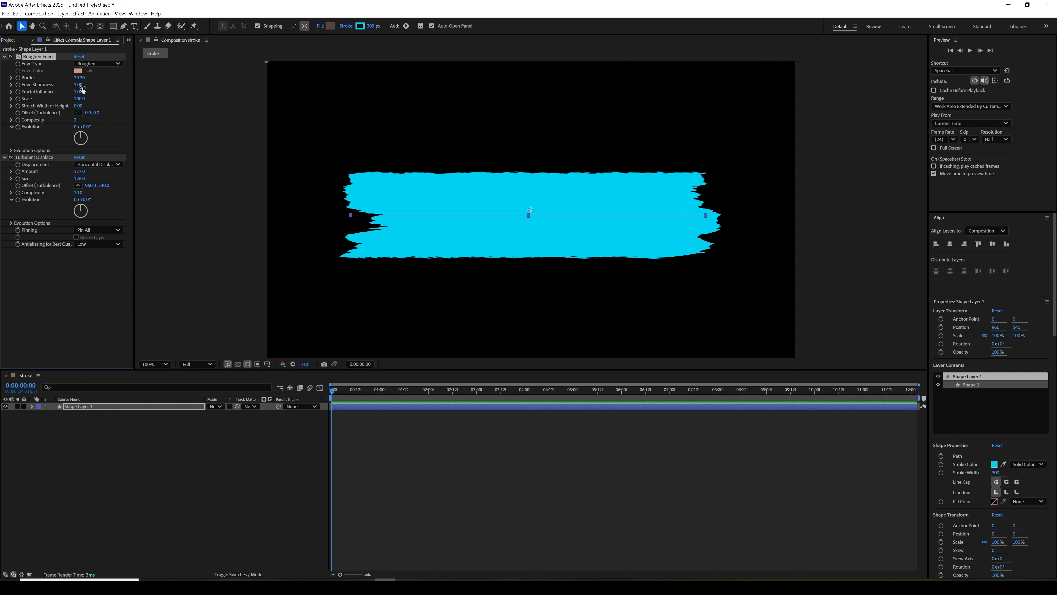
left_click_drag(75, 120, 124, 119)
- Set the Turbulent Displace amount to 301 and its size to 28
left_click_drag(80, 172, 121, 167)
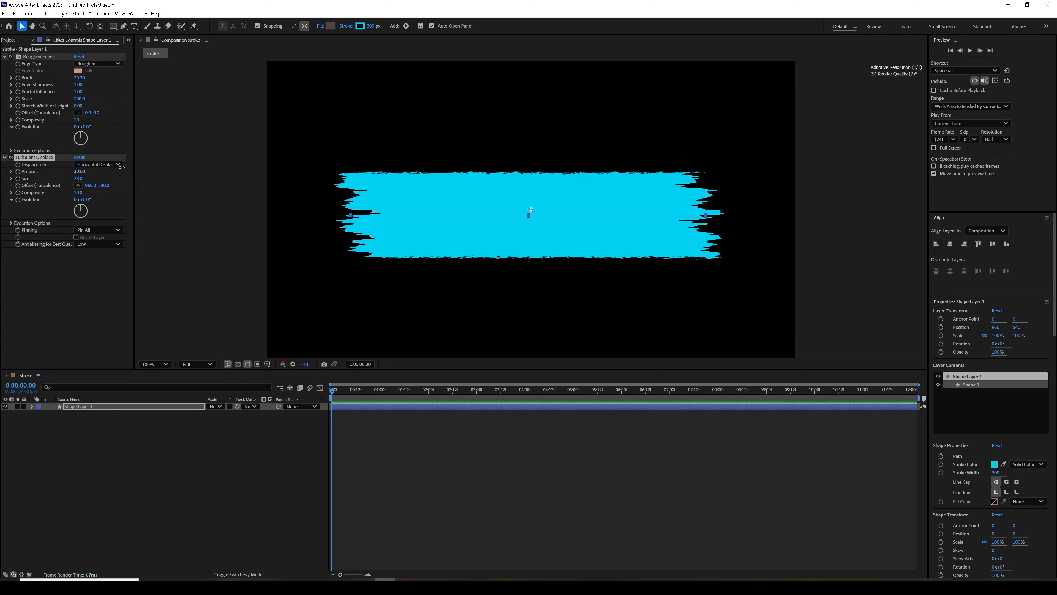
left_click(73, 280)
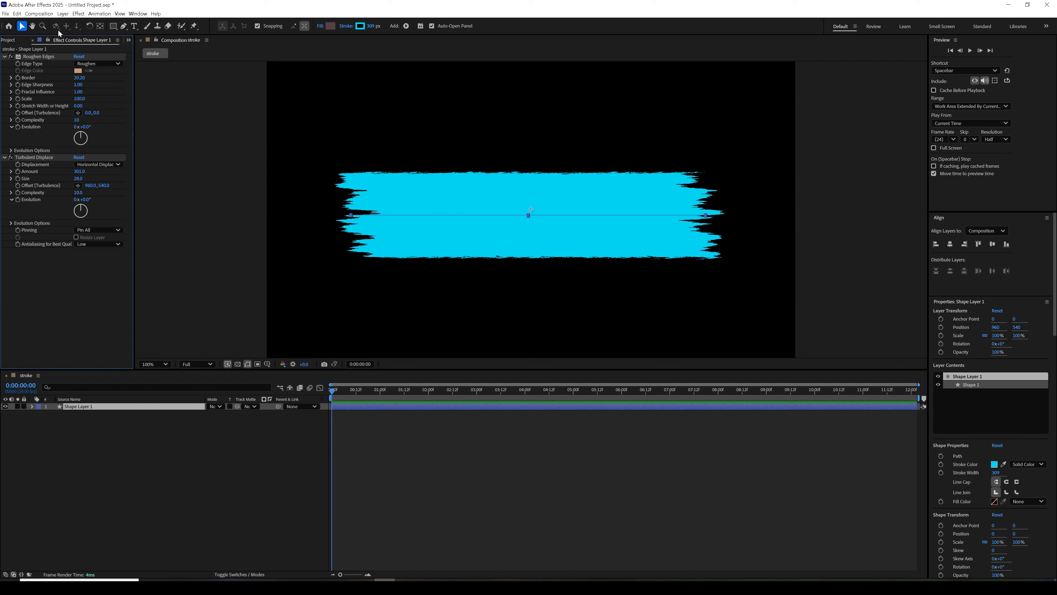
left_click(40, 14)
left_click(46, 24)
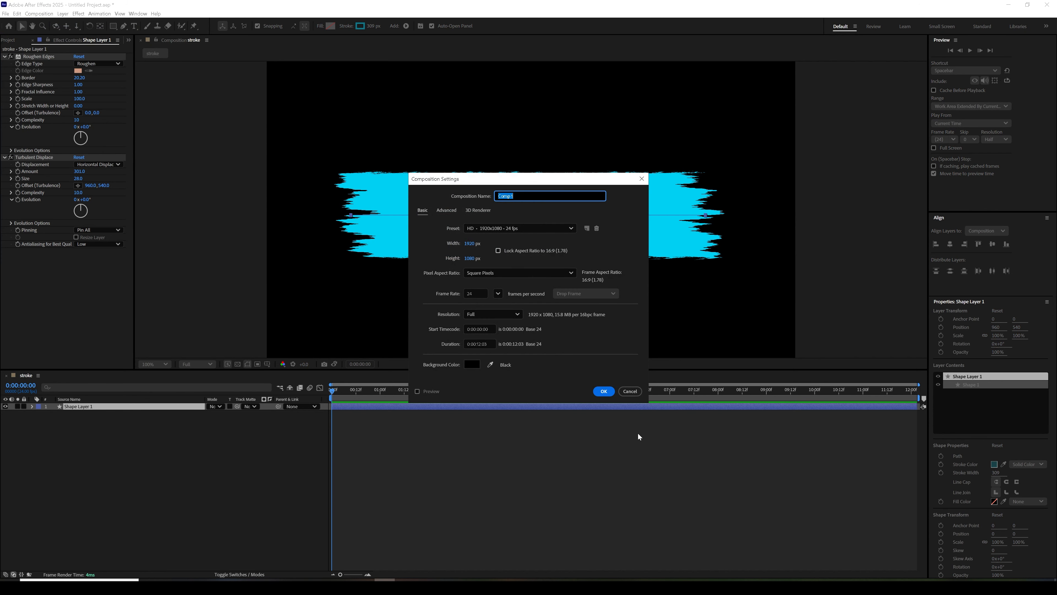
left_click(629, 391)
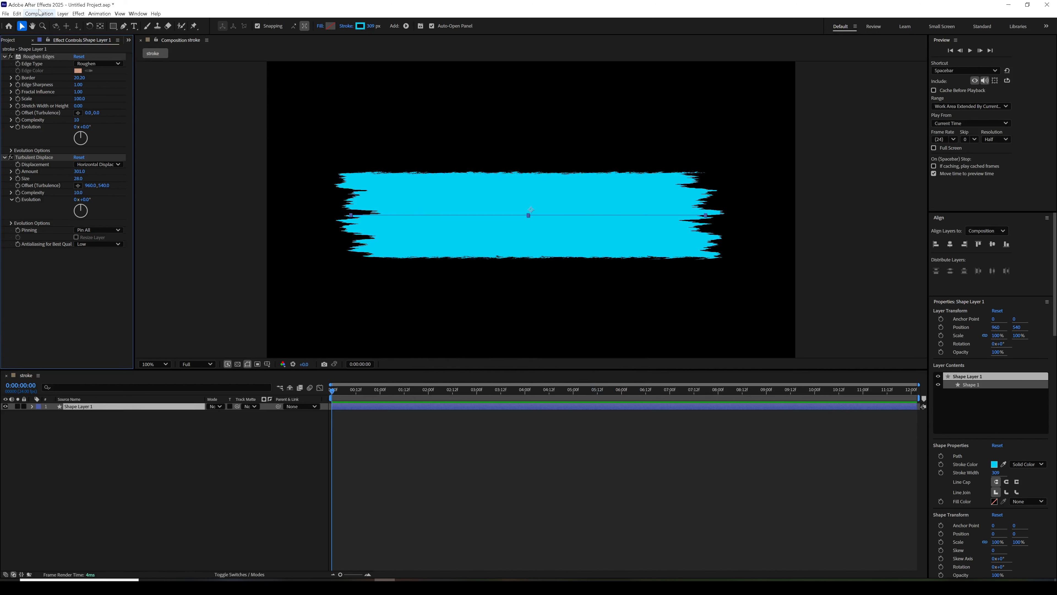
- Create a new composition named frcatal with the HD 1920x1080 preset
left_click(11, 40)
left_click(34, 365)
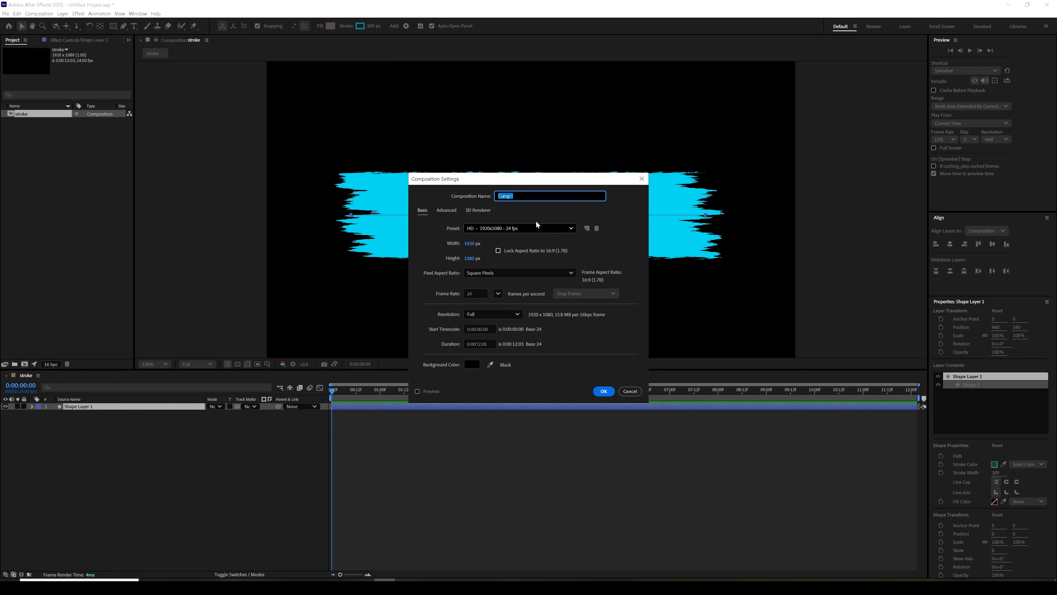
type("frcatal")
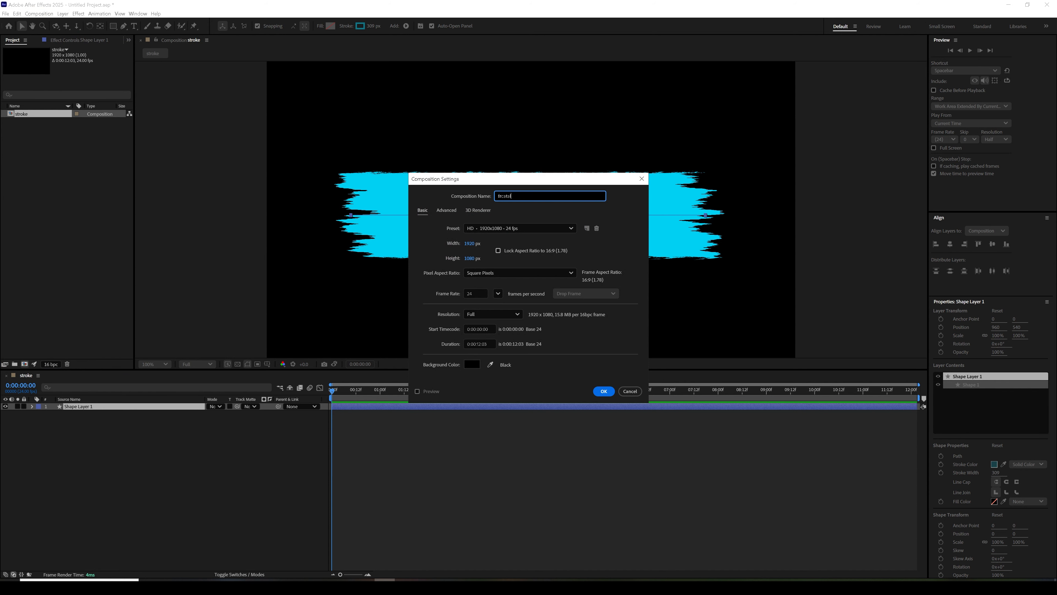
key("Return")
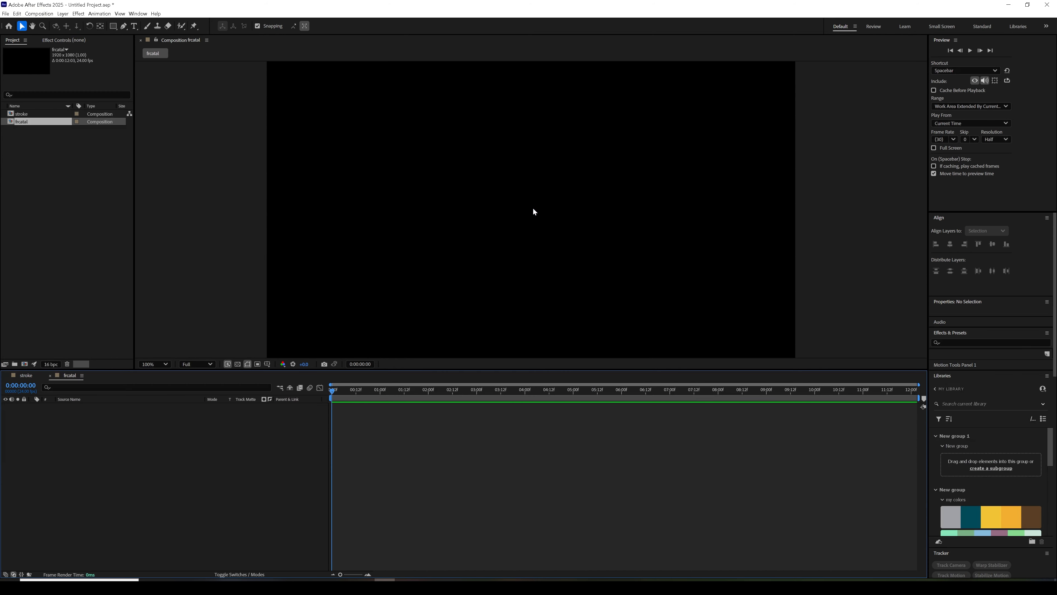
- Add a composition-sized solid layer to the frcatal composition with the default name and color
left_click(60, 14)
mouse_move(83, 23)
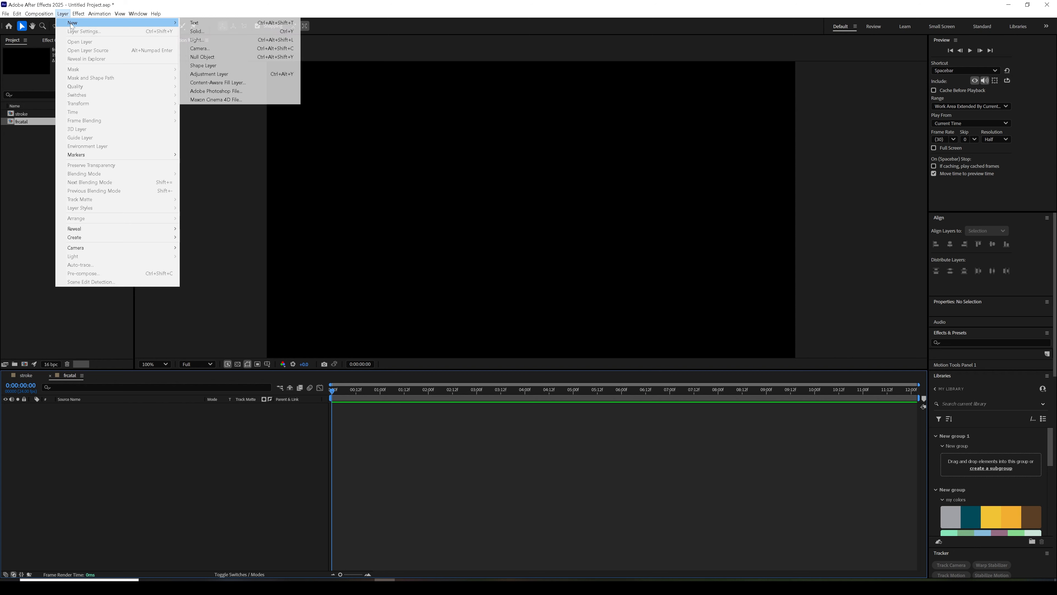
left_click(199, 31)
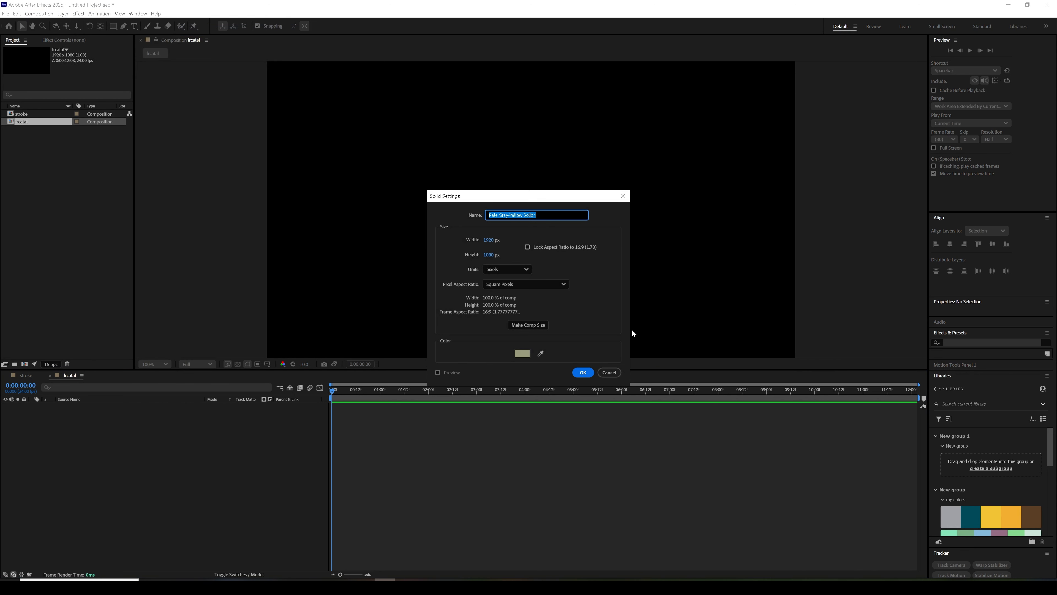
left_click(582, 372)
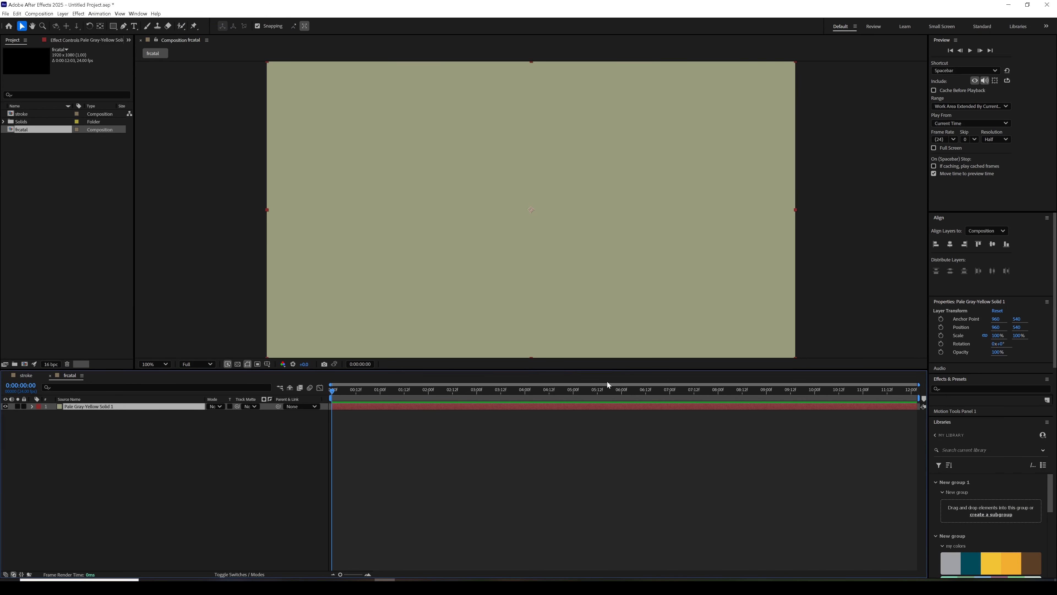
- Apply the Fractal Noise effect to the solid layer
left_click(78, 14)
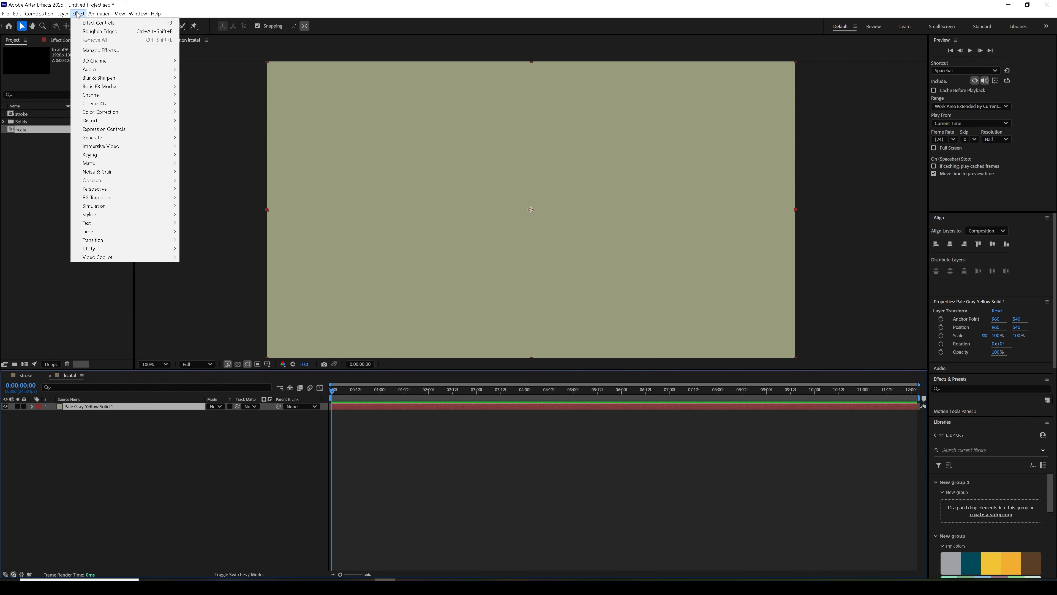
mouse_move(150, 172)
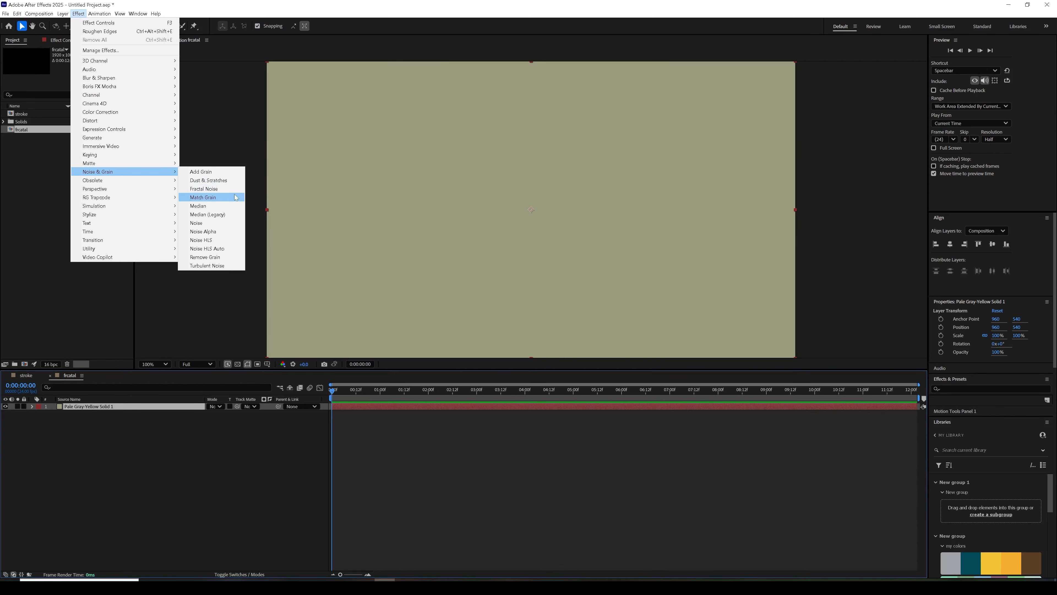
left_click(204, 188)
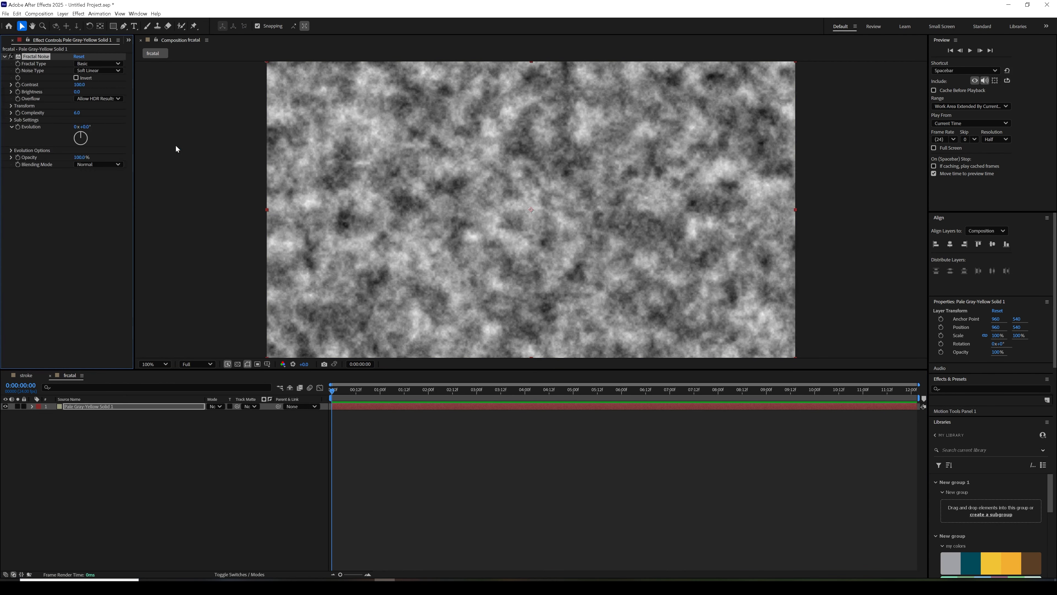
- Set the Fractal Noise to fractal type Swirly and noise type Spline, inverted, with contrast 47 and brightness 5
left_click(96, 64)
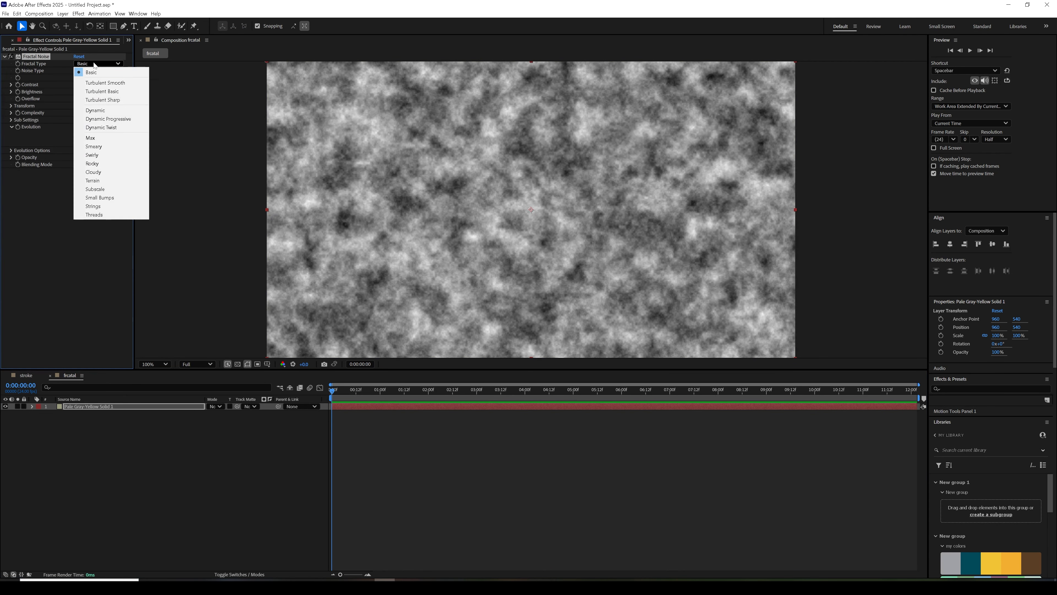
left_click(96, 154)
left_click(95, 71)
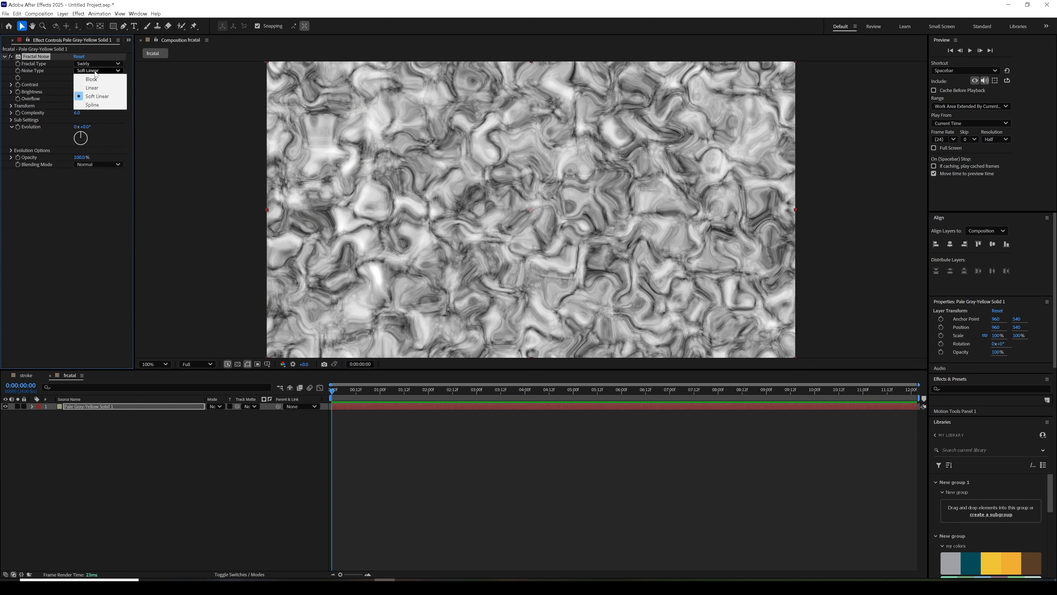
left_click(93, 105)
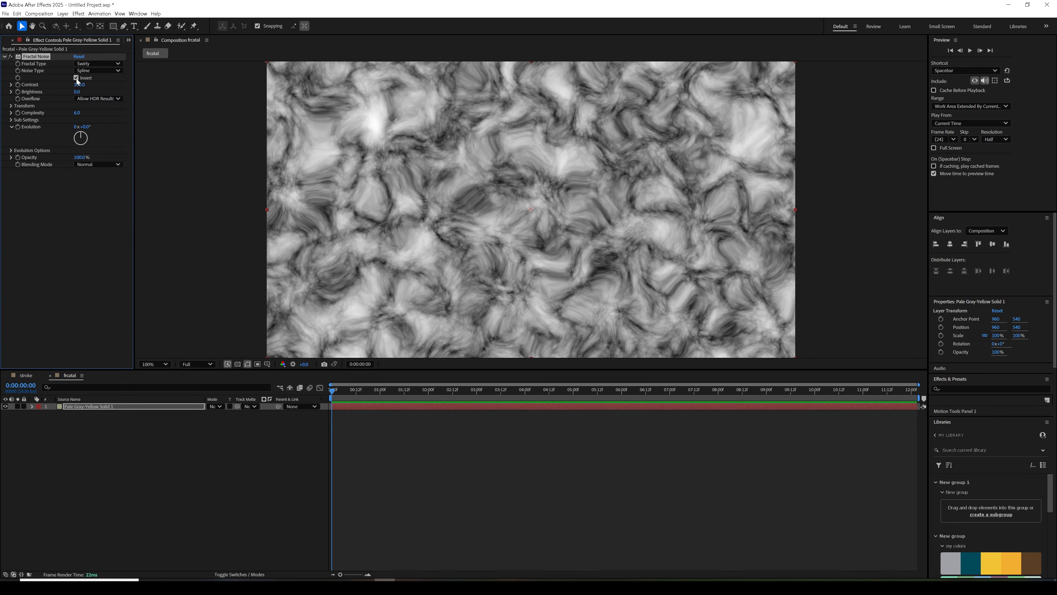
mouse_move(78, 84)
left_mouse_down()
mouse_move(65, 91)
mouse_move(79, 91)
left_mouse_up()
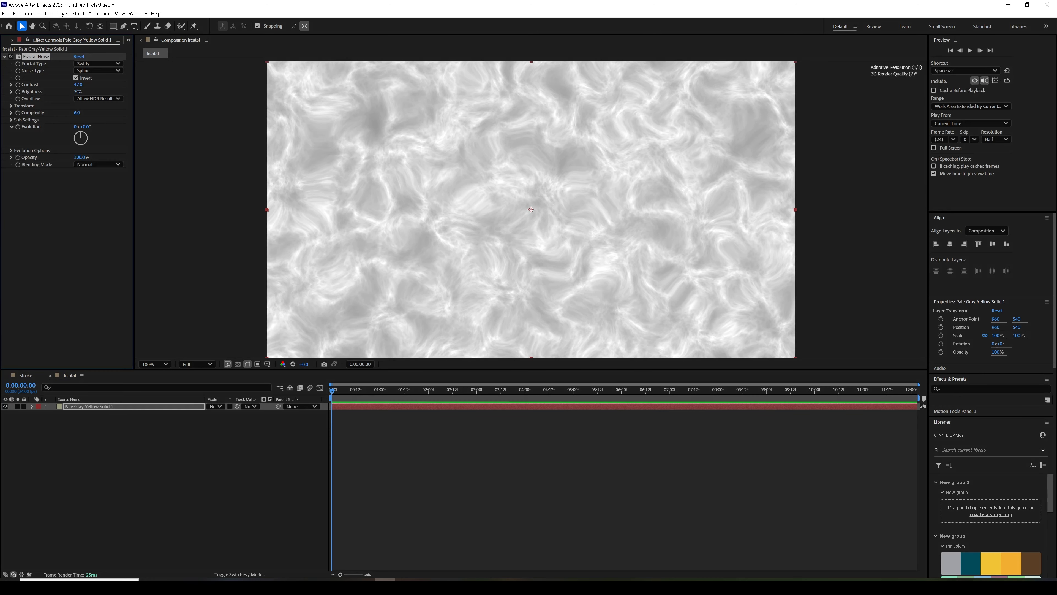
- Turn off uniform scaling for the Fractal Noise and set scale width to 2279 and scale height to 1
left_click(10, 106)
left_click(76, 120)
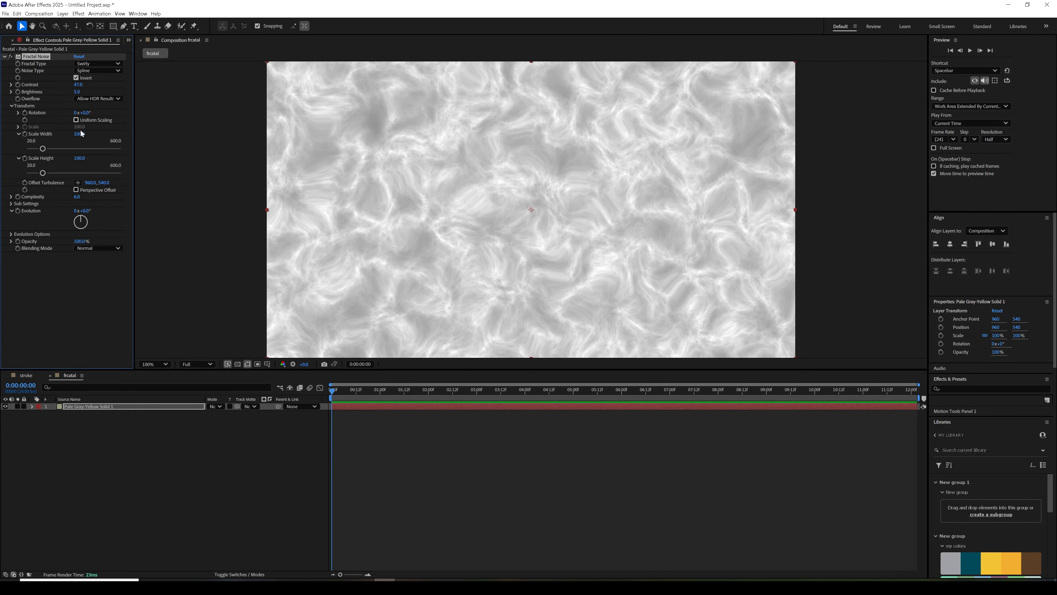
left_click_drag(79, 134, 193, 166)
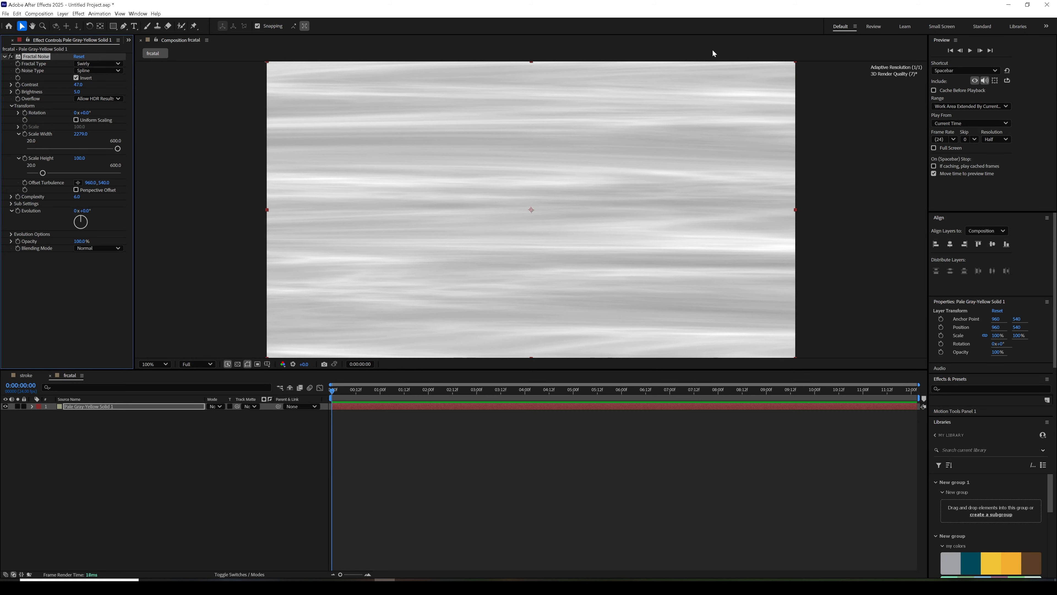
left_click(75, 159)
type("1")
key("Return")
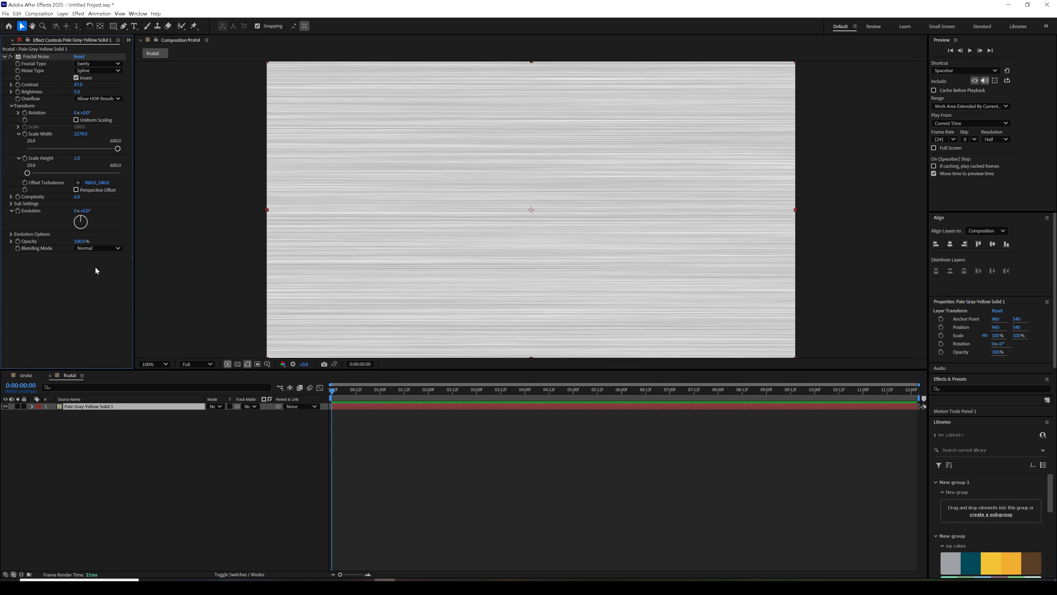
- In the Fractal Noise sub settings, raise Sub Influence to about 93 and lower Sub Scaling to about 28
left_click(12, 204)
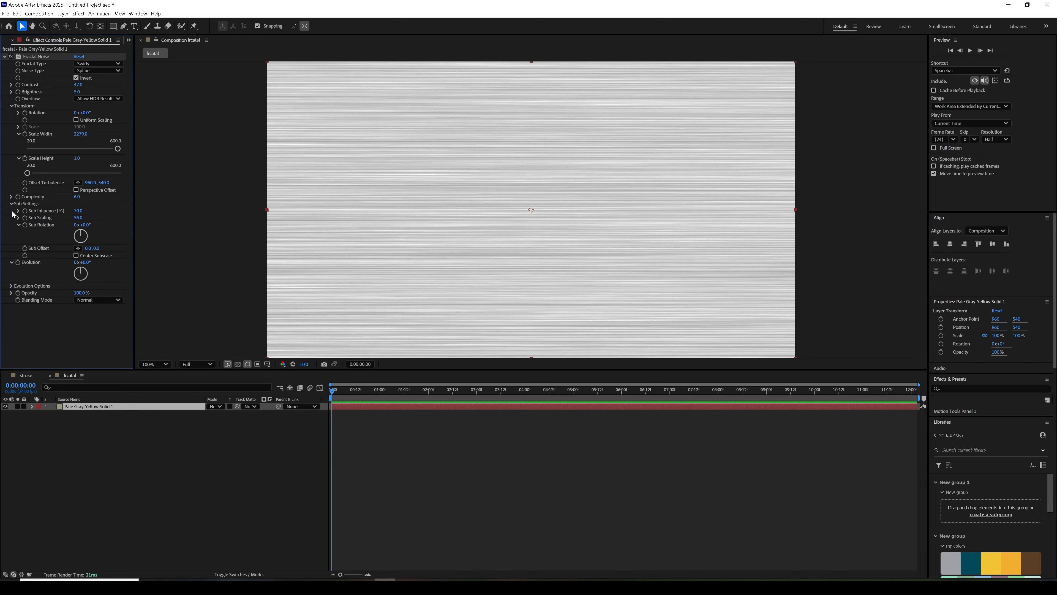
left_click_drag(77, 212, 2, 241)
mouse_move(78, 211)
left_mouse_down()
mouse_move(97, 205)
mouse_move(56, 217)
mouse_move(104, 204)
mouse_move(62, 222)
left_mouse_up()
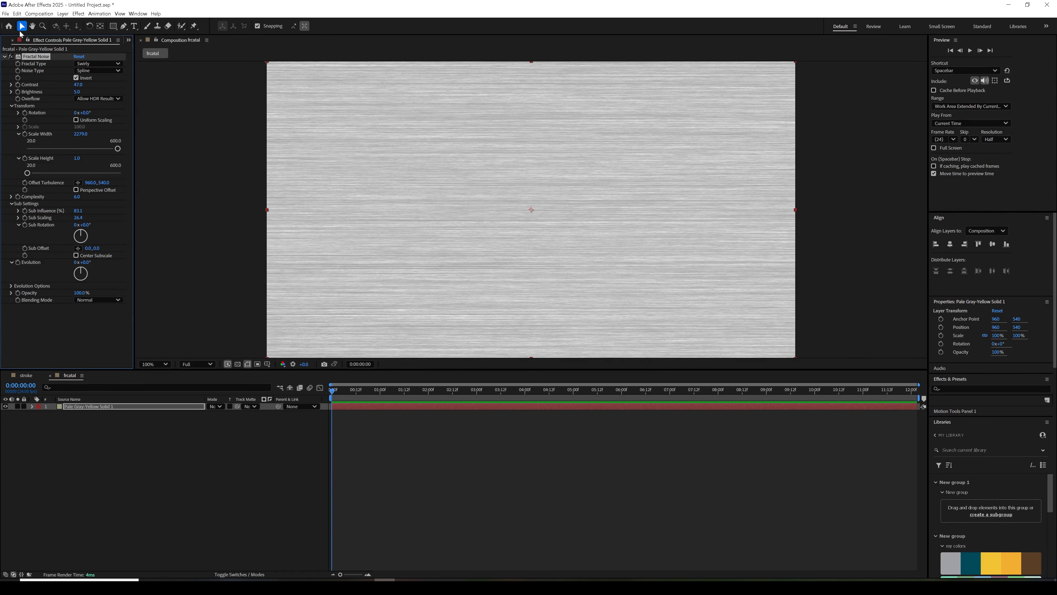
- Place the frcatal composition beneath Shape Layer 1 in the stroke composition and use it as the shape layer's luma track matte
left_click(1, 40)
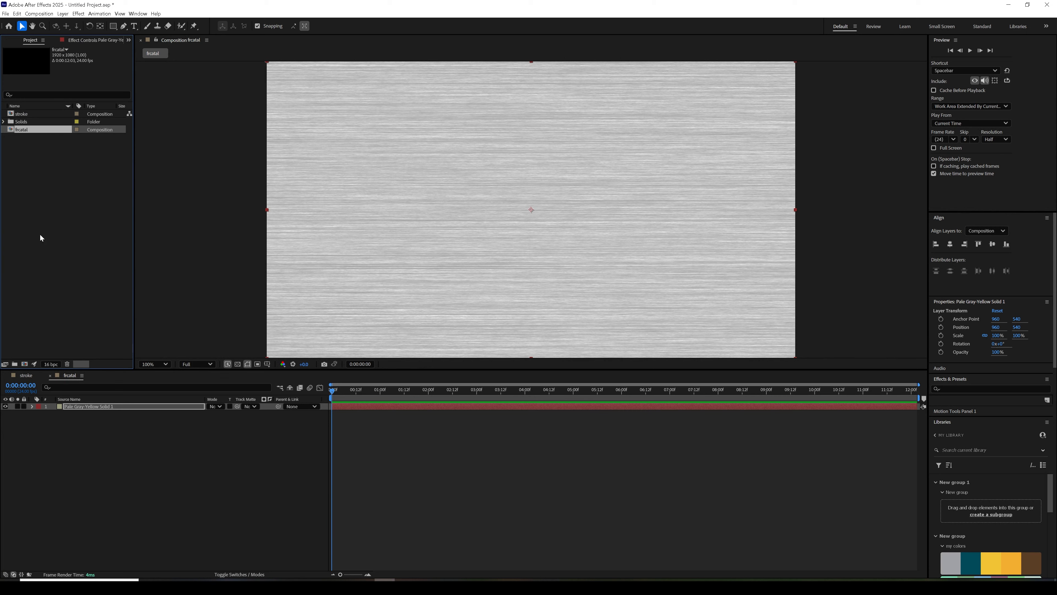
left_click(28, 375)
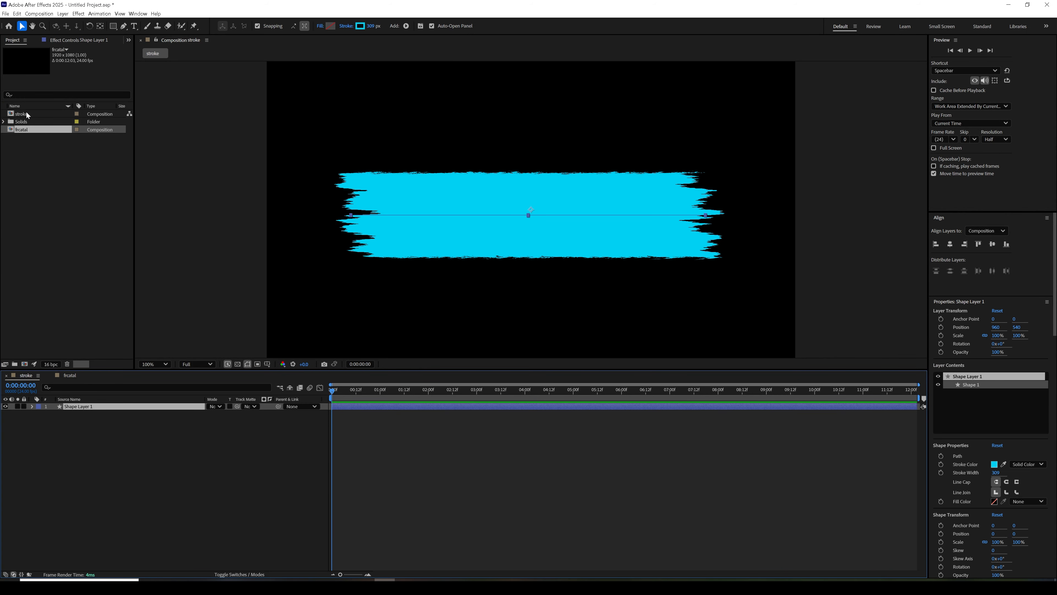
left_click_drag(24, 130, 78, 426)
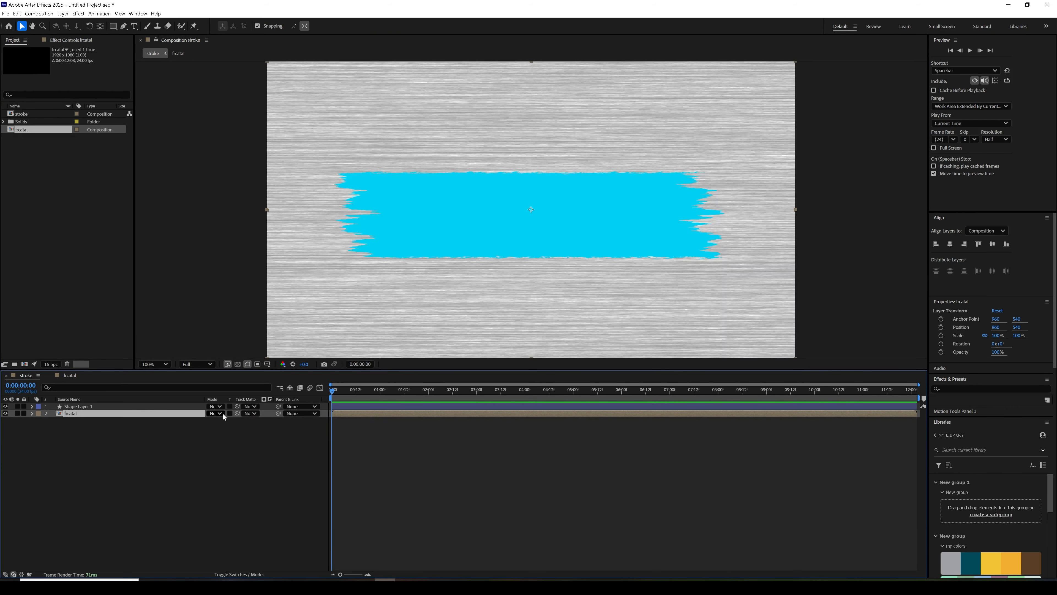
left_click_drag(240, 409, 183, 413)
left_click(264, 407)
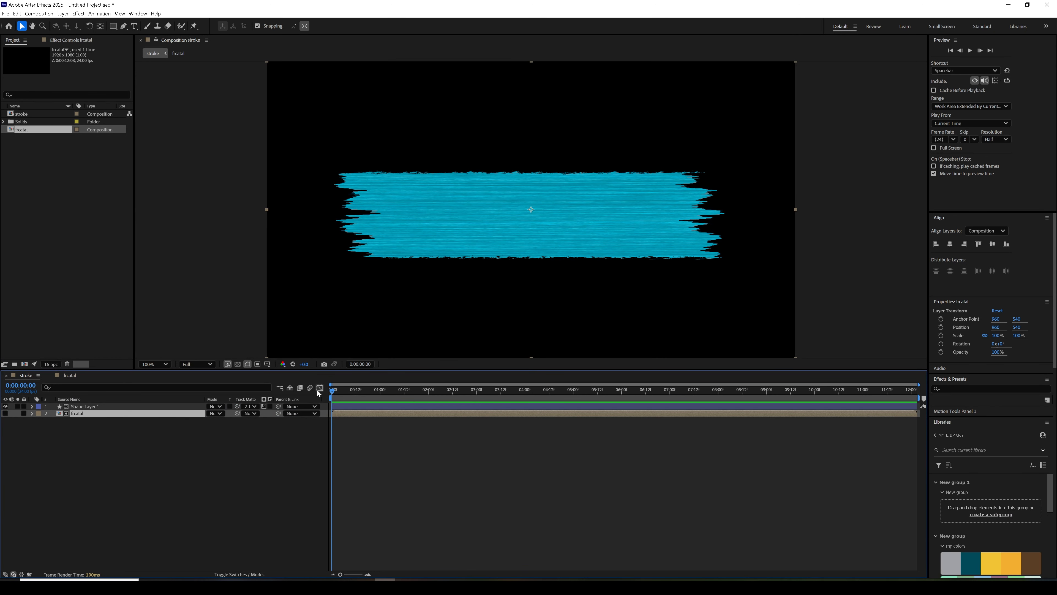
- Apply a second Turbulent Displace effect to Shape Layer 1 with amount 25 and size 178
left_click_drag(332, 390, 410, 397)
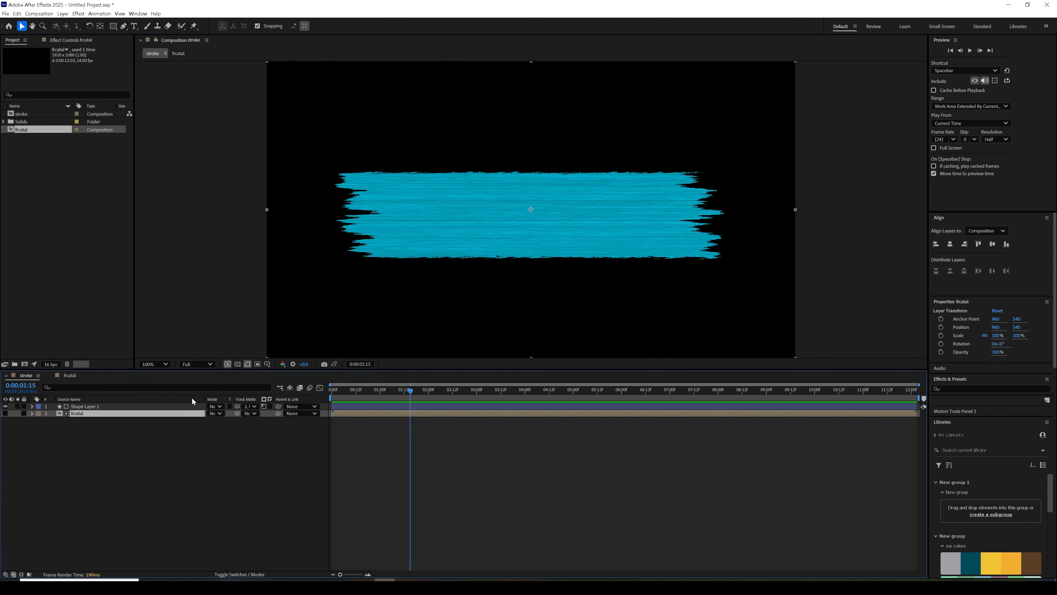
left_click(161, 406)
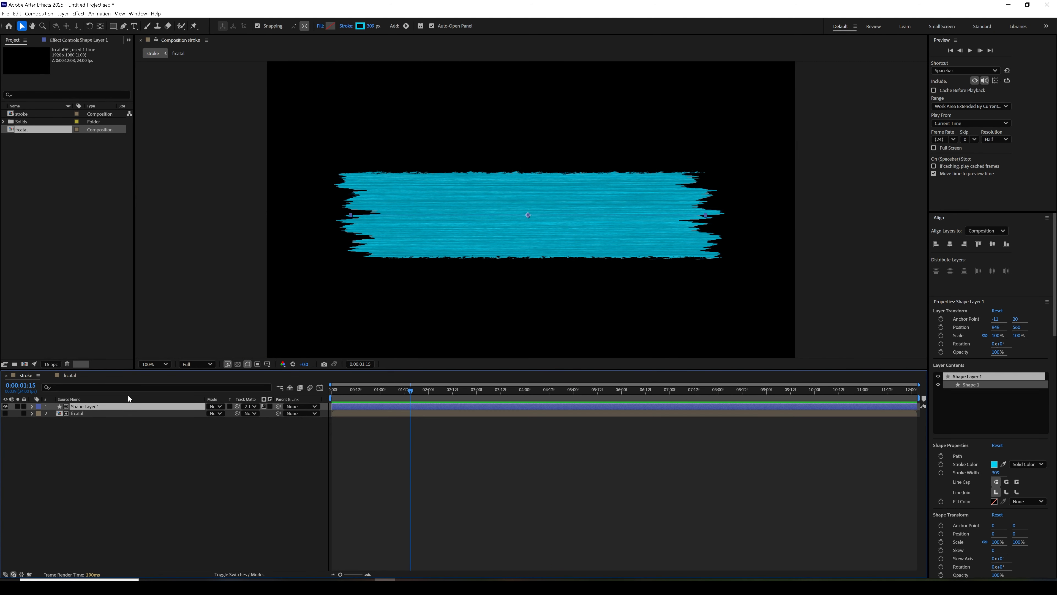
left_click(79, 13)
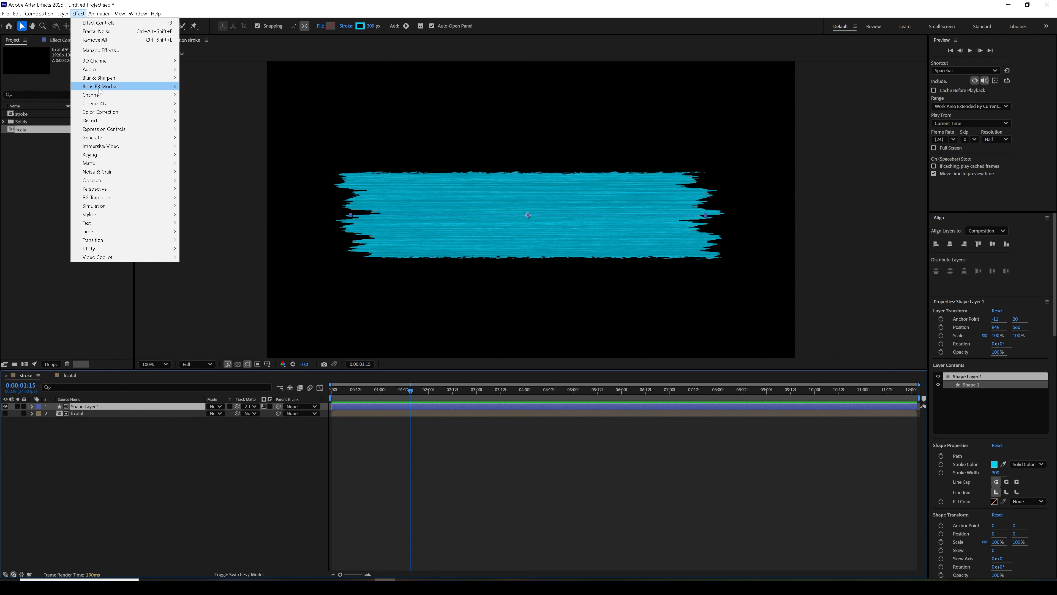
mouse_move(138, 121)
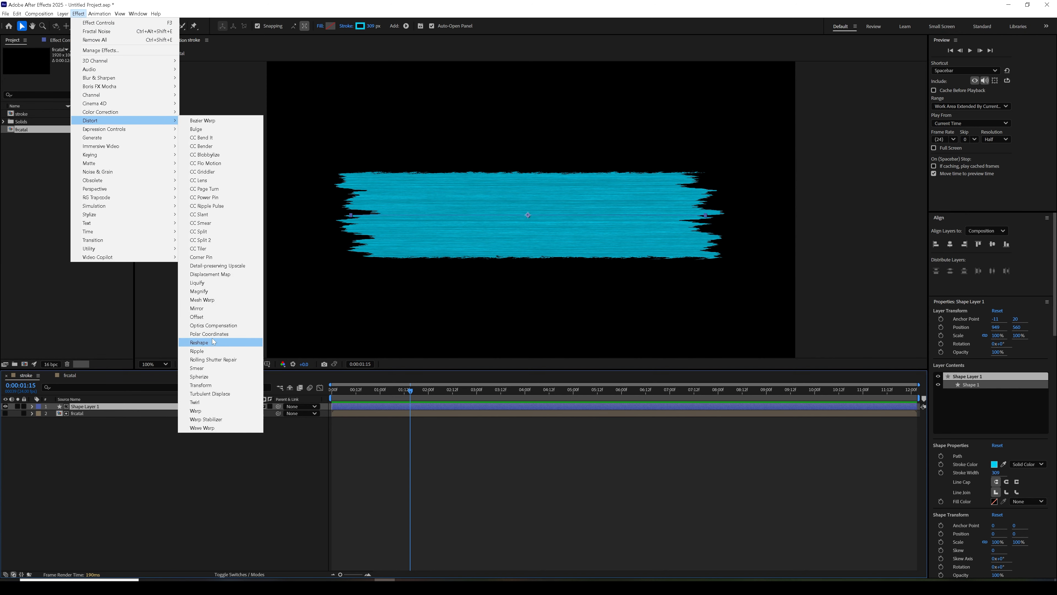
left_click(222, 395)
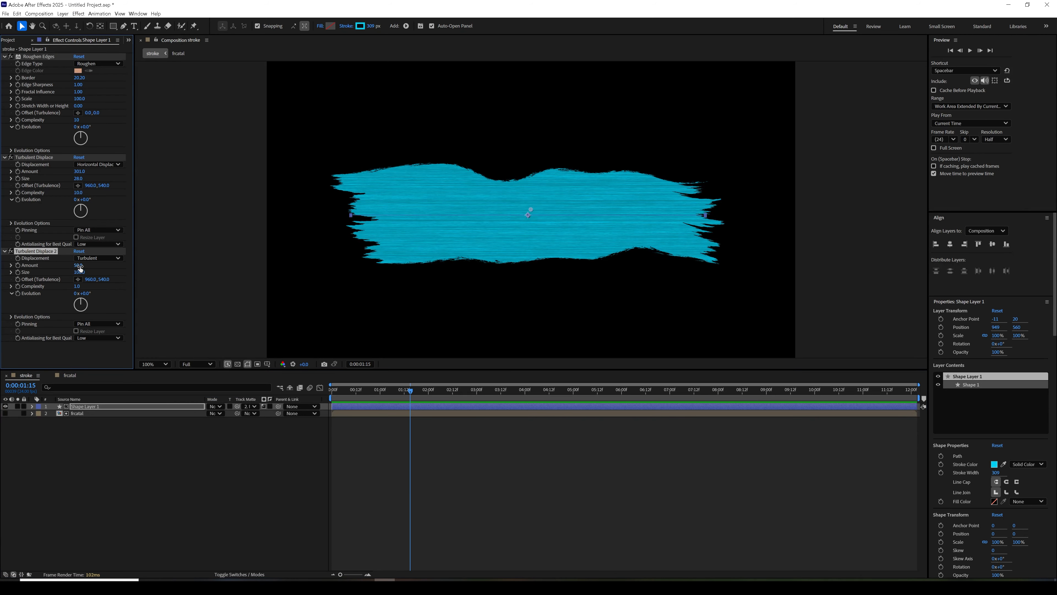
mouse_move(78, 265)
left_mouse_down()
mouse_move(71, 271)
mouse_move(104, 268)
mouse_move(78, 265)
left_mouse_up()
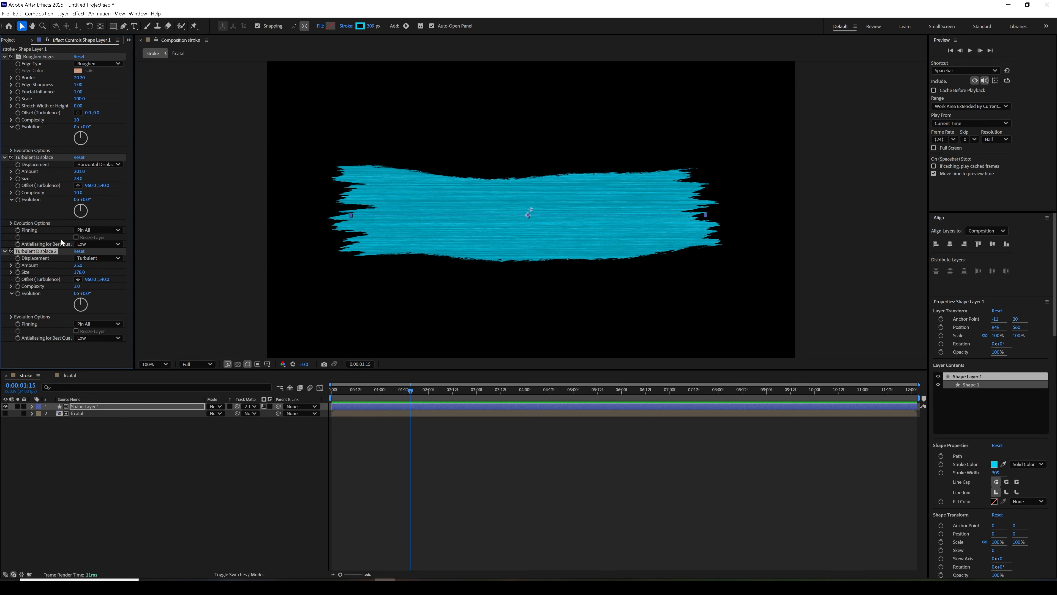
- Return to the first frame and add Trim Paths to Shape Layer 1
left_click_drag(373, 392, 317, 401)
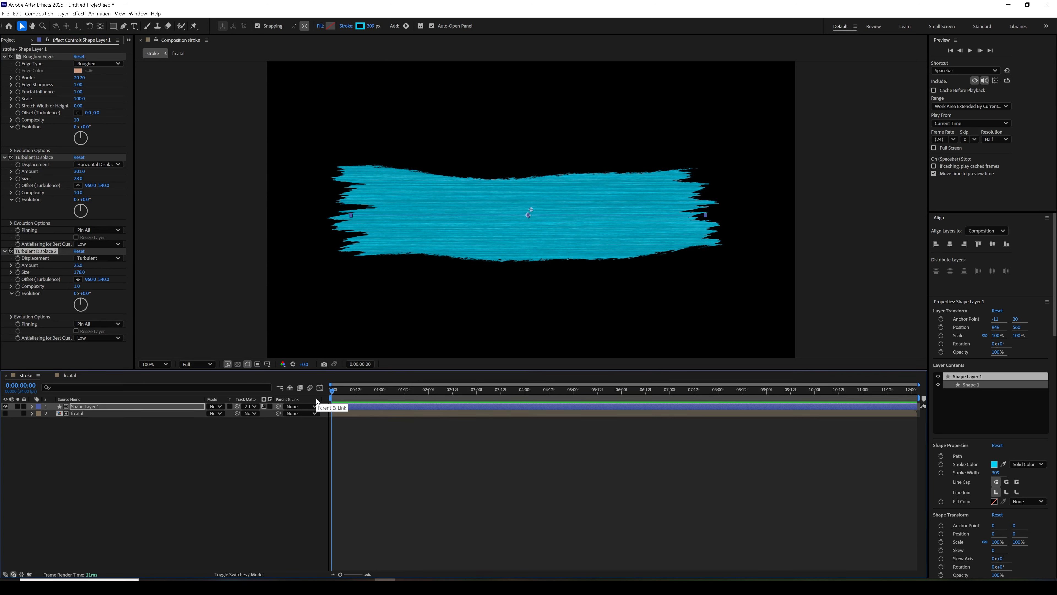
left_click(32, 406)
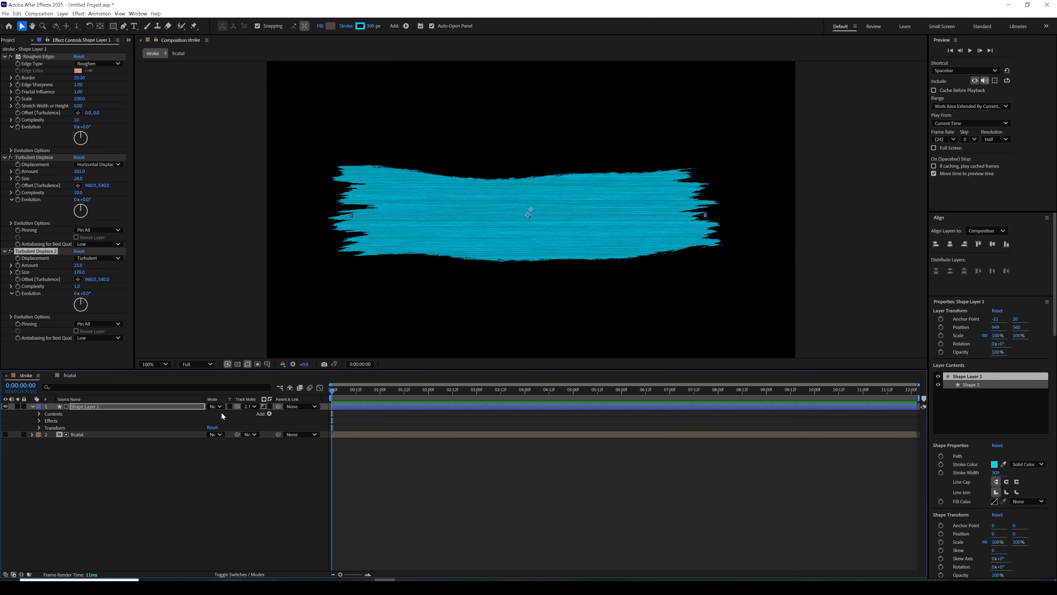
left_click(269, 414)
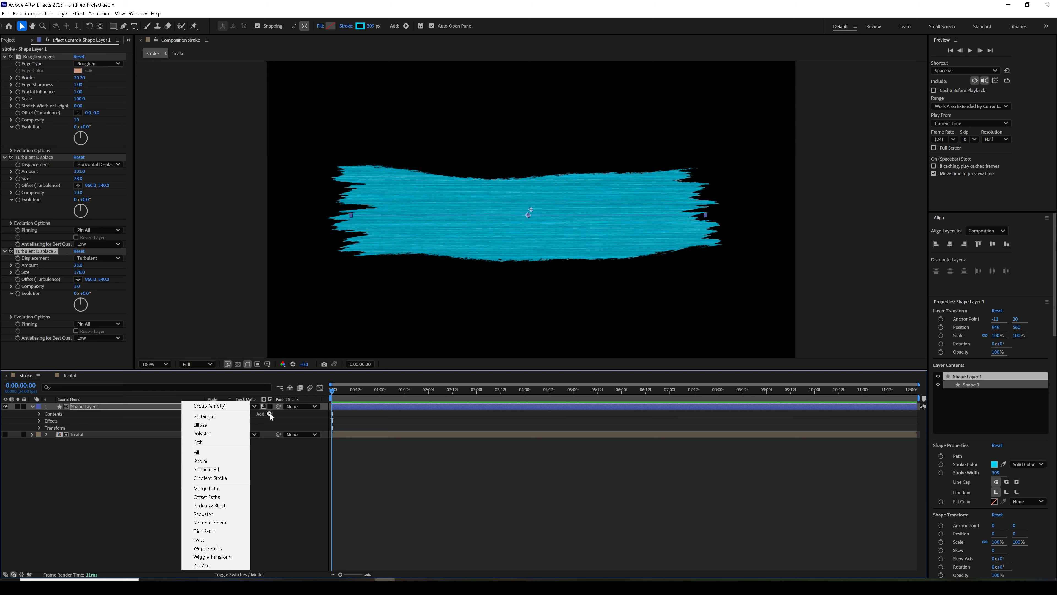
left_click(212, 531)
left_click(46, 427)
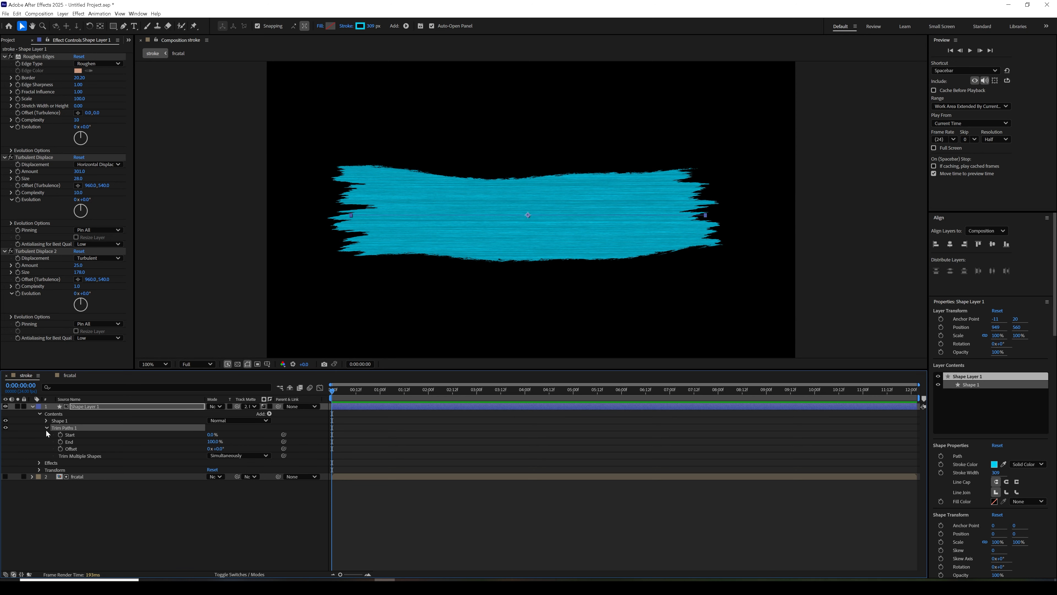
- Keyframe the Trim Paths End from 0% at the first frame to 100% at 0:00:01:01
left_click(61, 441)
left_click(213, 441)
type("0")
key("Return")
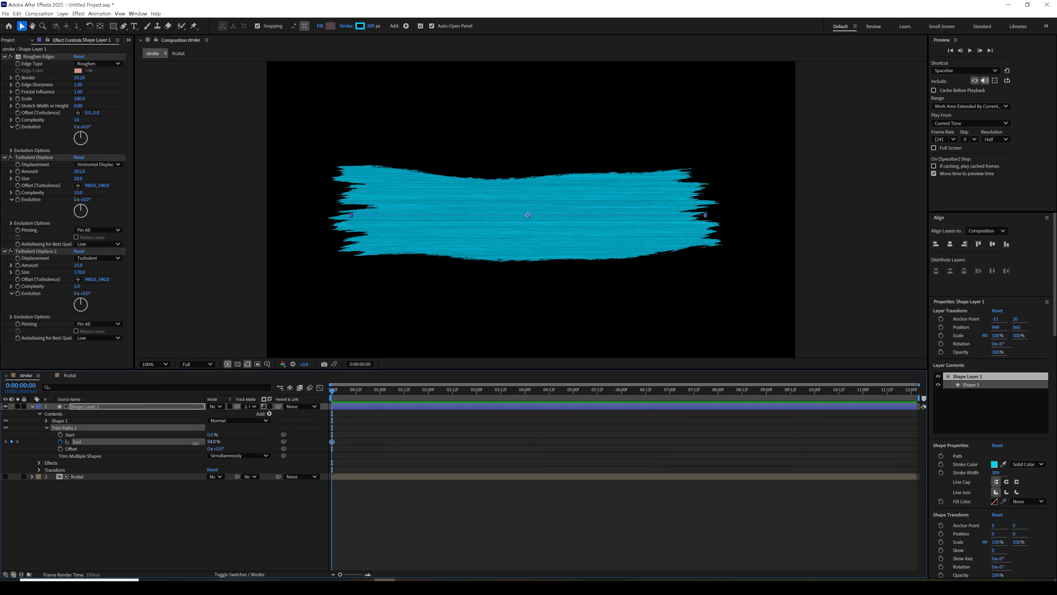
left_click_drag(332, 389, 383, 399)
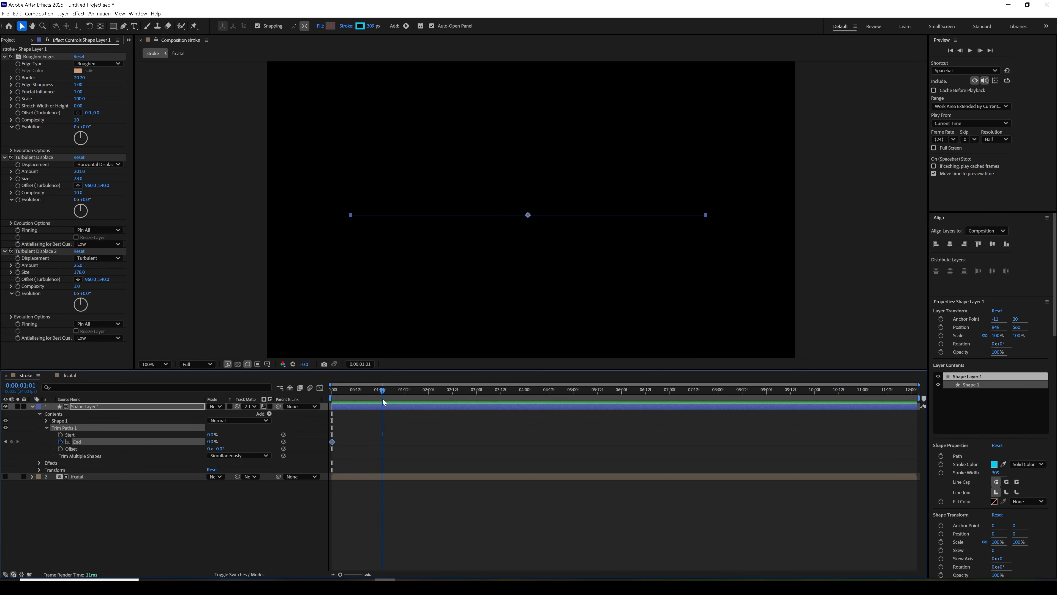
left_click(213, 442)
type("100")
key("Return")
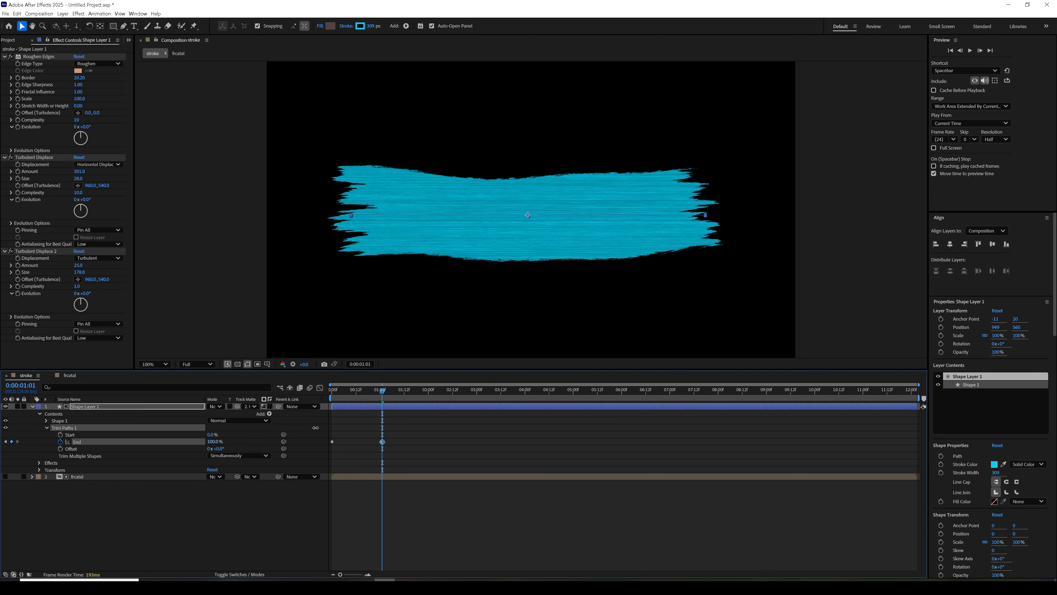
- Ease both Trim Paths End keyframes and reshape their speed graph into an early peak with a long slowdown
left_click_drag(403, 436, 331, 458)
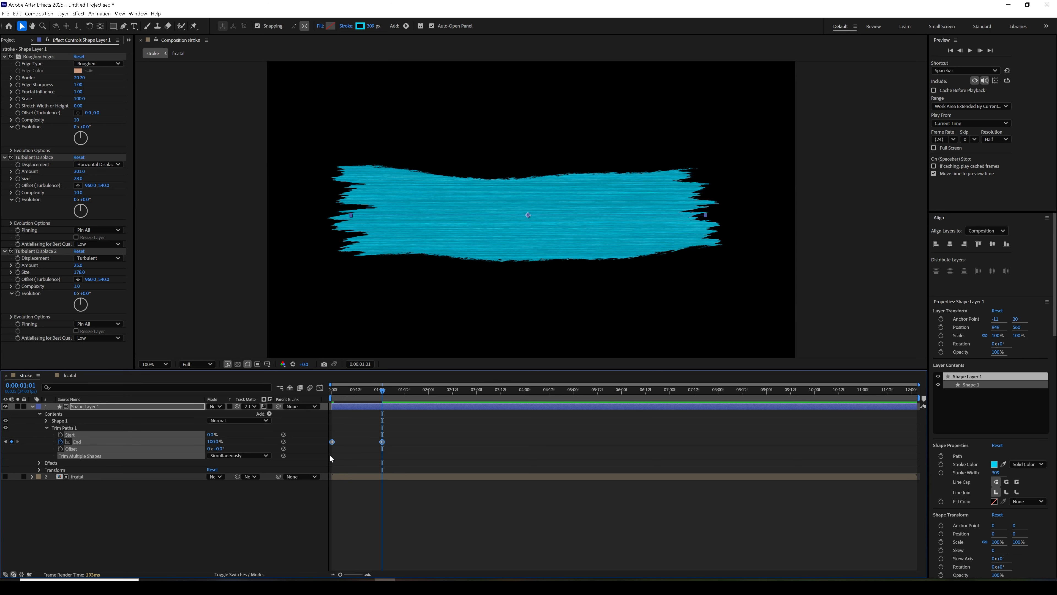
left_click(320, 387)
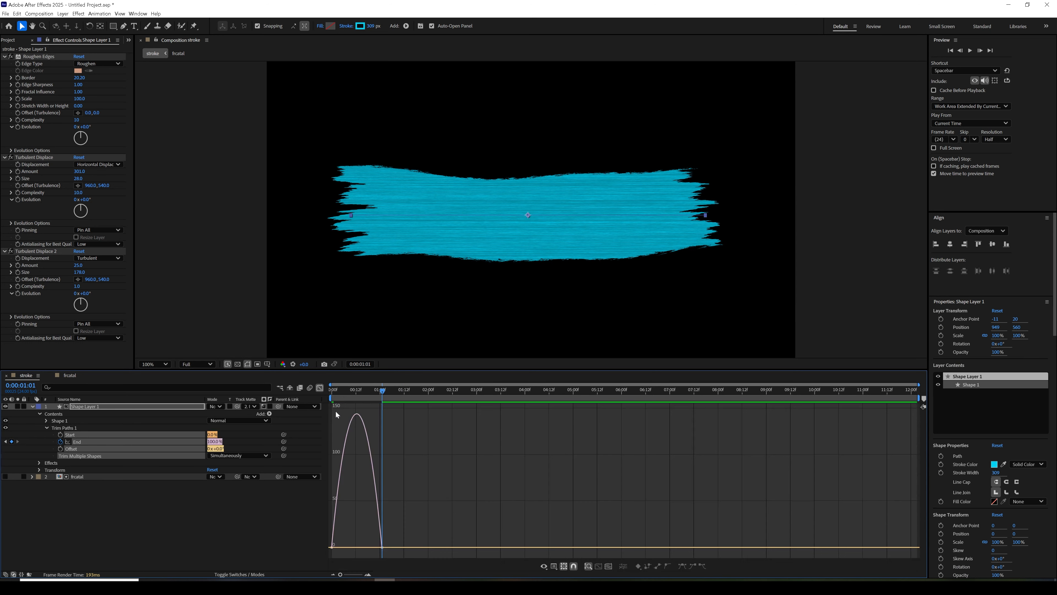
left_click_drag(376, 549, 356, 547)
- End the work area at 0:00:01:09 and preview the stroke animation
left_click(398, 394)
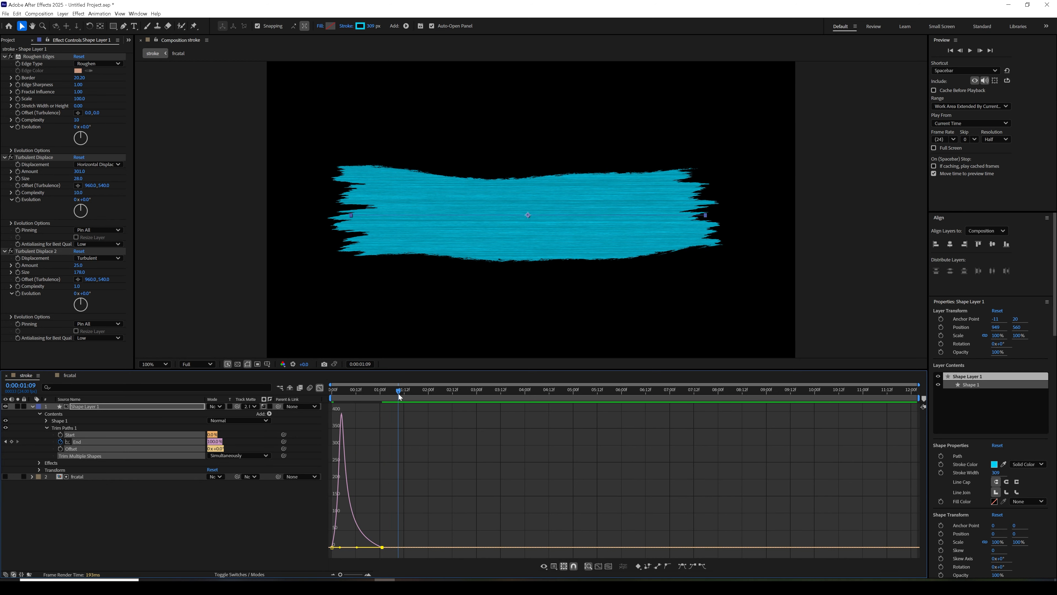
key("n")
key("space")
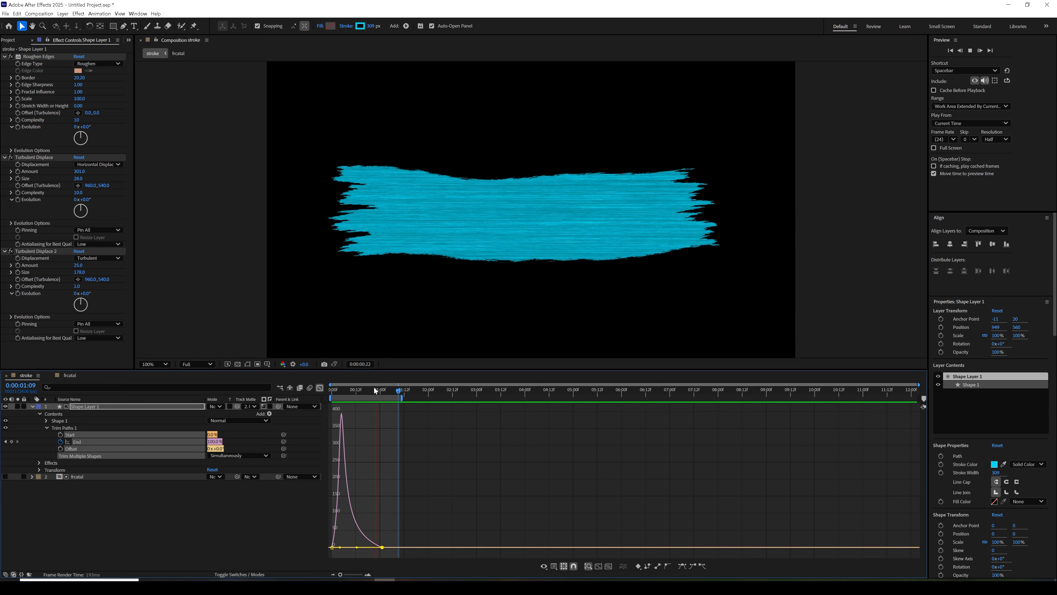
key("space")
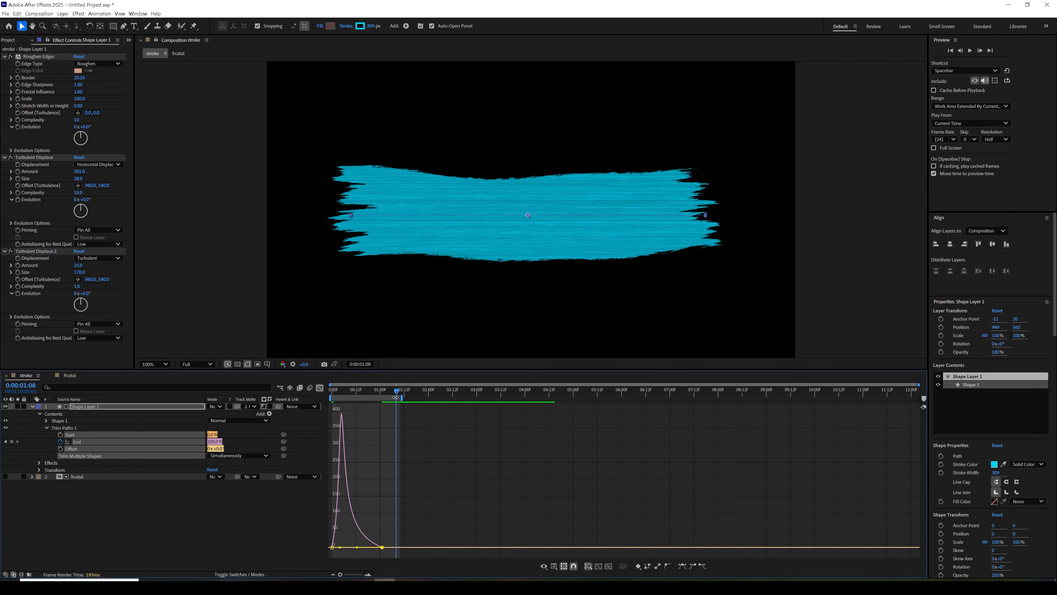
- Copy the Turbulent Displace 2 effect from Shape Layer 1 onto the frcatal layer
key("period")
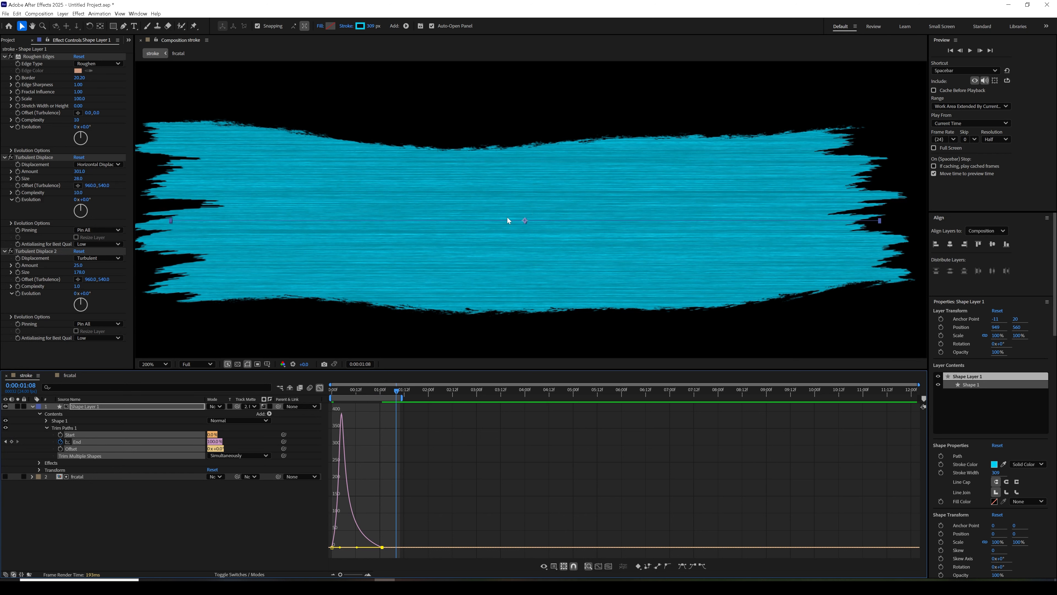
left_click_drag(408, 228, 261, 223)
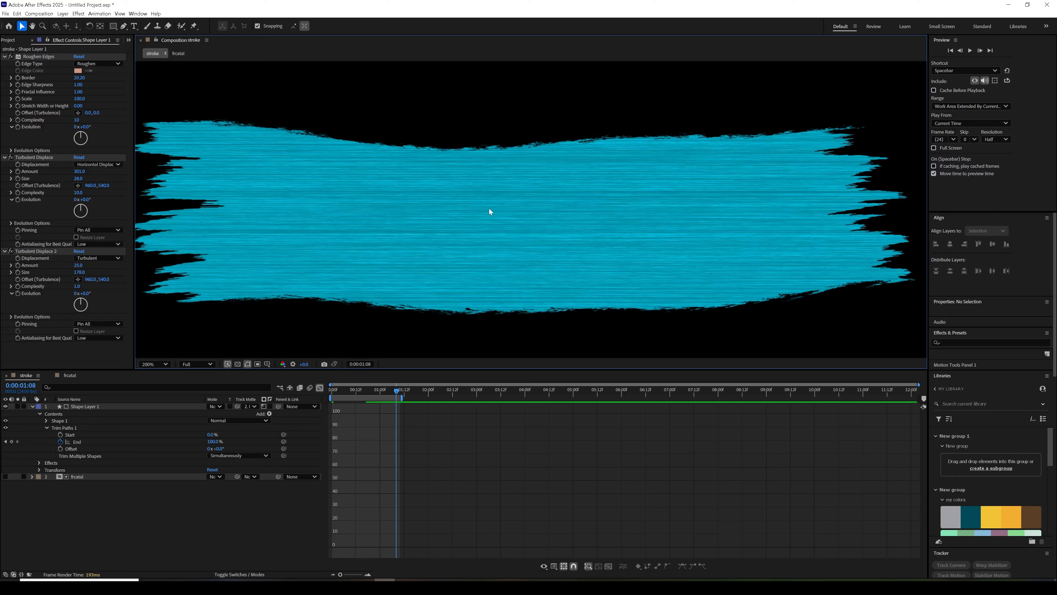
left_click(30, 251)
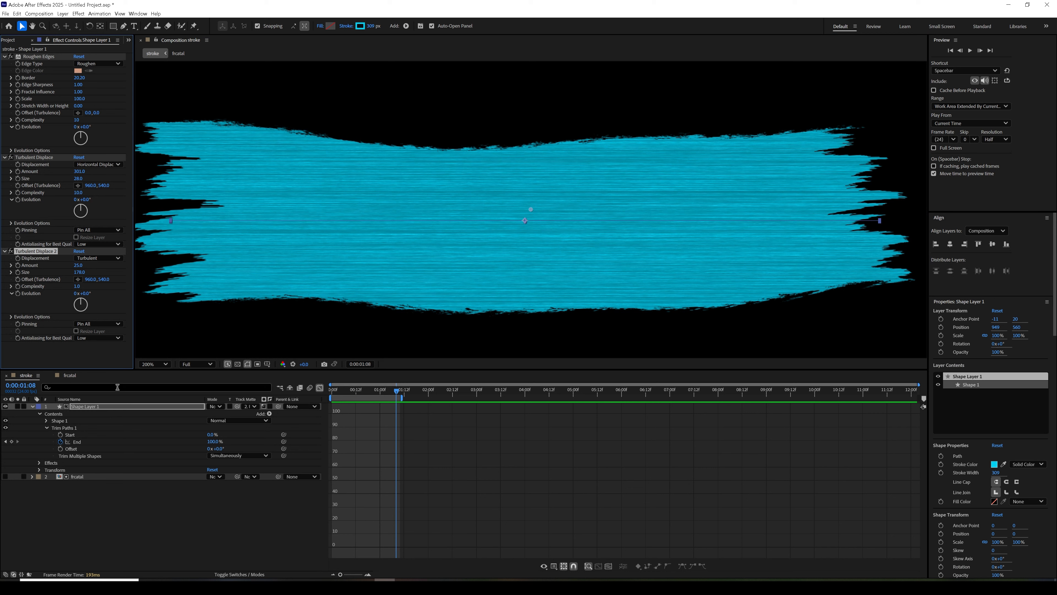
left_click(320, 389)
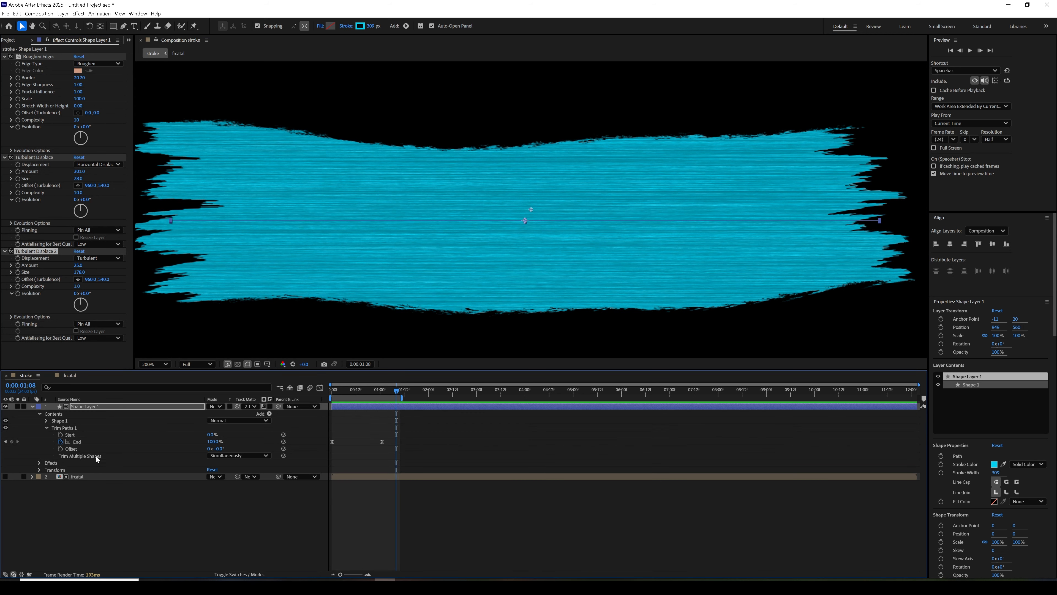
left_click(82, 479)
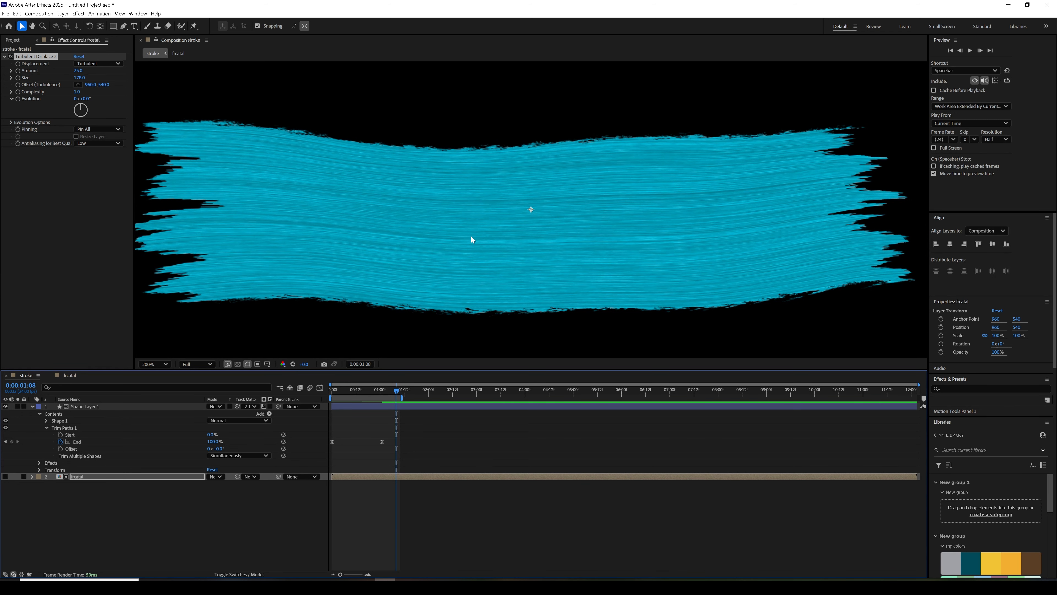
- Preview the brush stroke animation from the first frame with the whole composition in view
key("comma")
left_click_drag(386, 394, 323, 397)
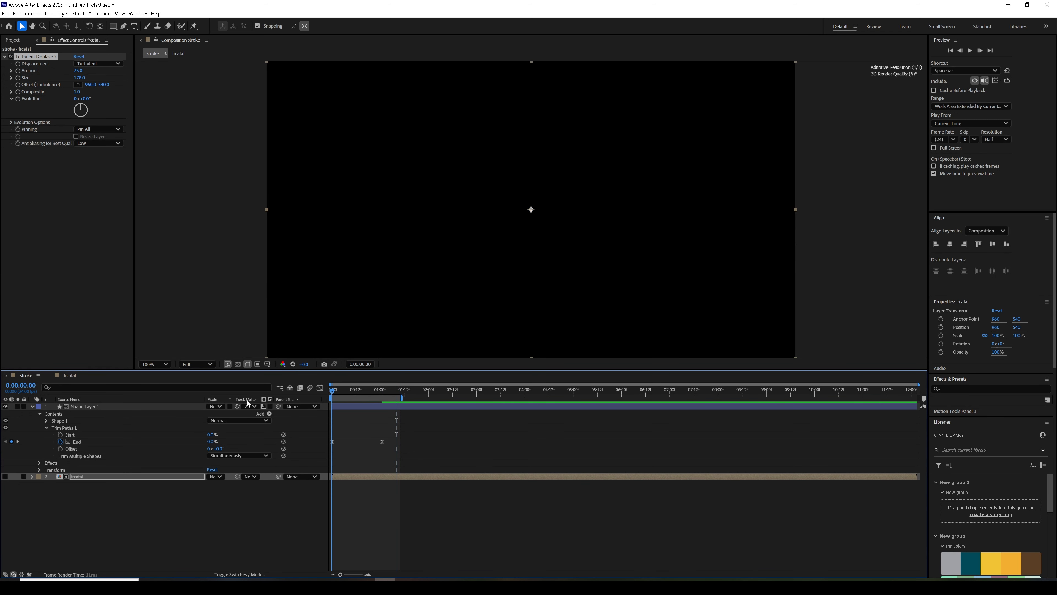
left_click(970, 51)
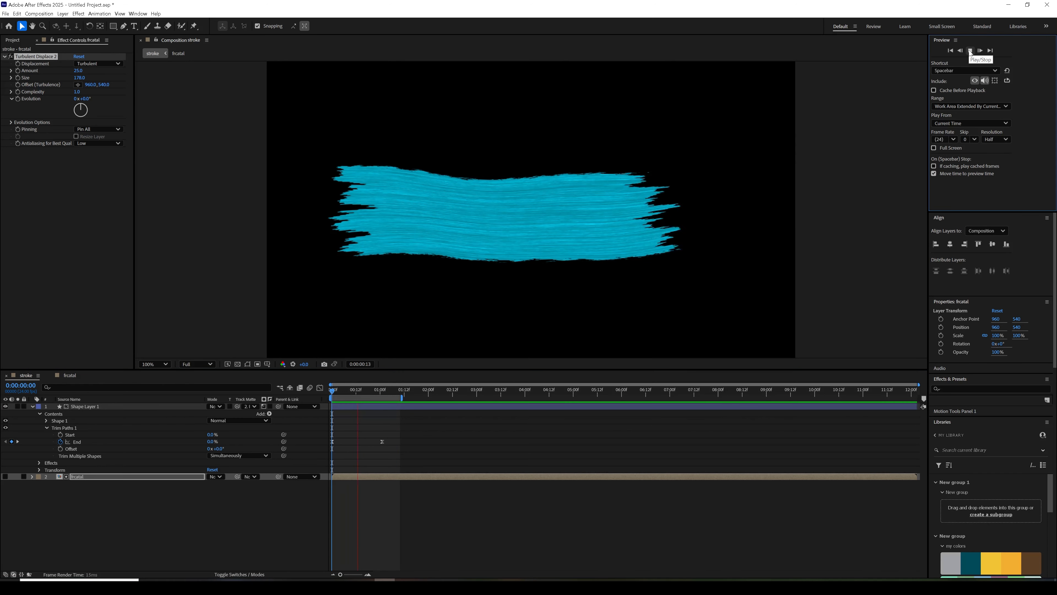
left_click(970, 51)
- At 0:00:01:04, add a text layer reading "nvidstudio" over the brush stroke
mouse_move(349, 393)
left_mouse_down()
mouse_move(326, 401)
mouse_move(384, 396)
left_mouse_up()
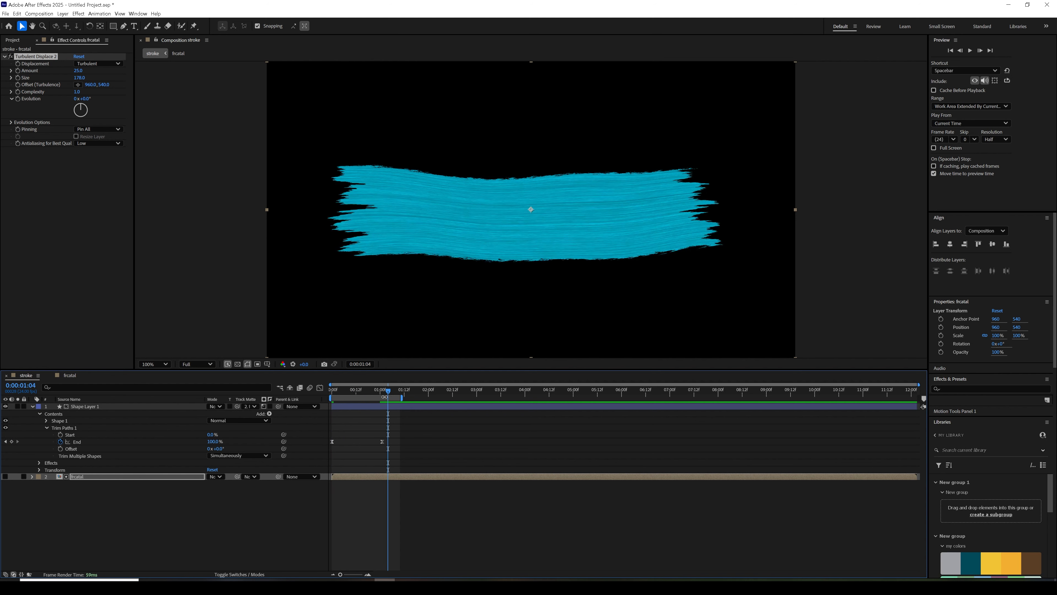
left_click(133, 26)
left_click(418, 216)
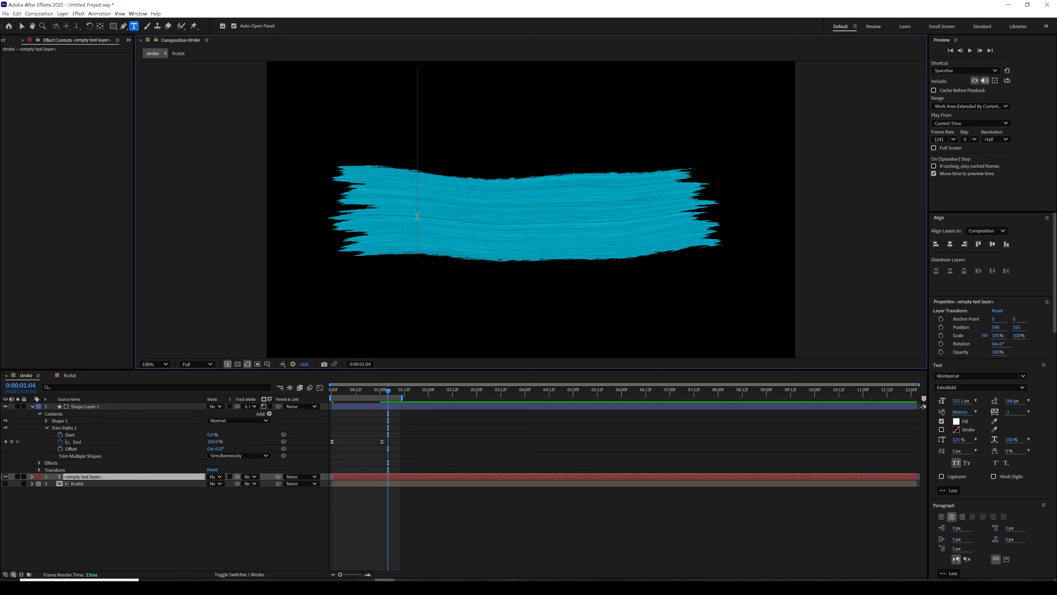
type("nvid")
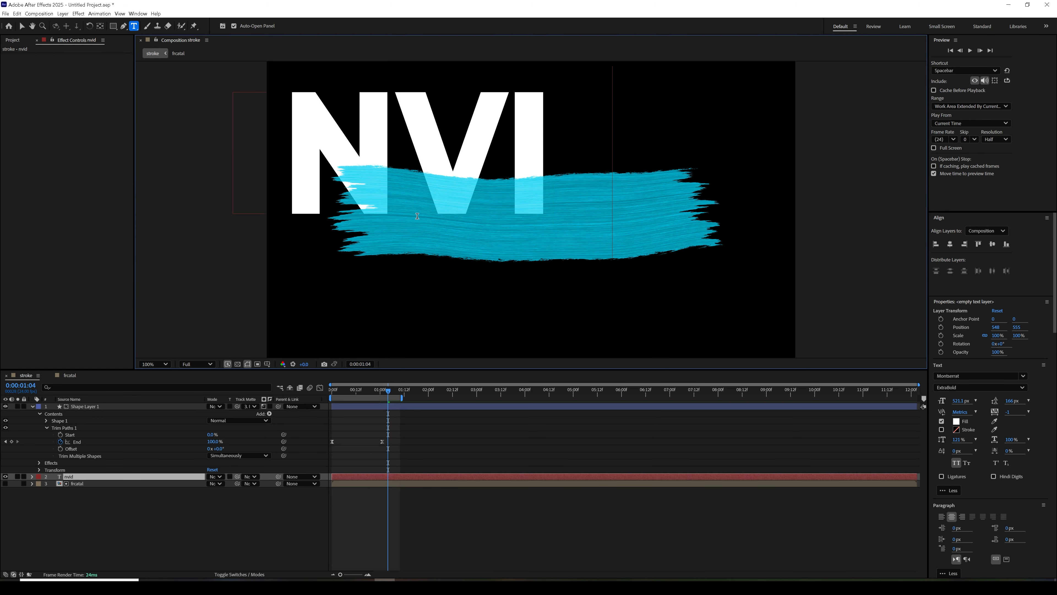
type("studio")
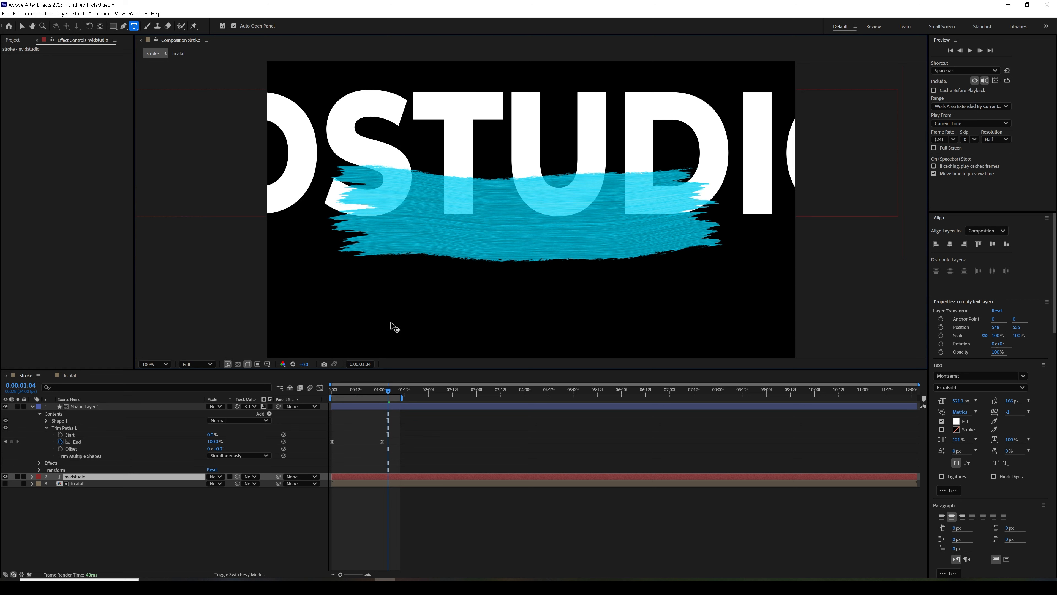
- Reduce the nvidstudio text's font size to about 115 px and switch to the Selection tool
left_click(89, 478)
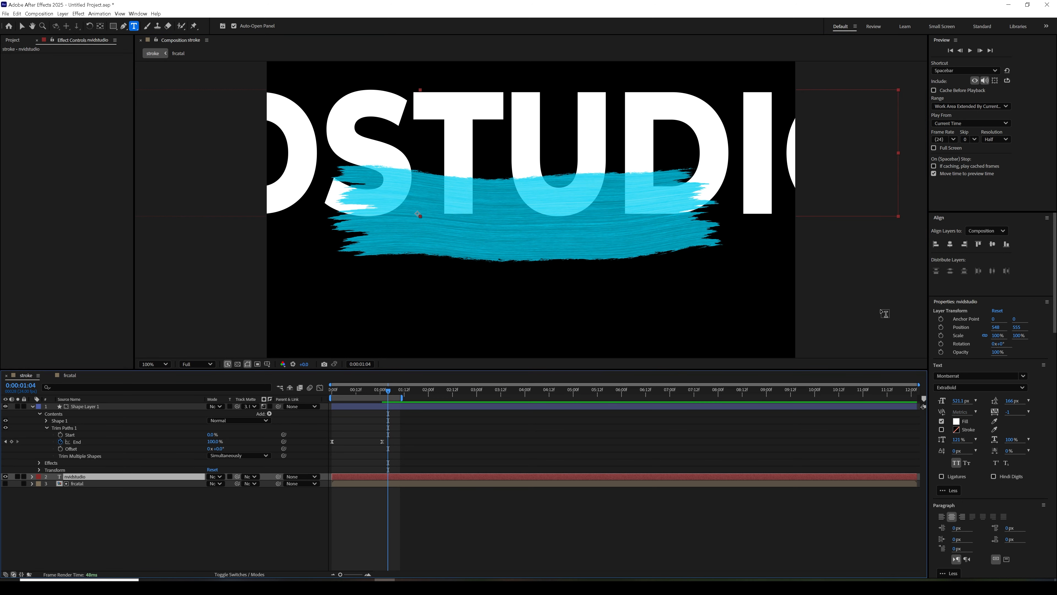
left_click_drag(956, 404, 801, 418)
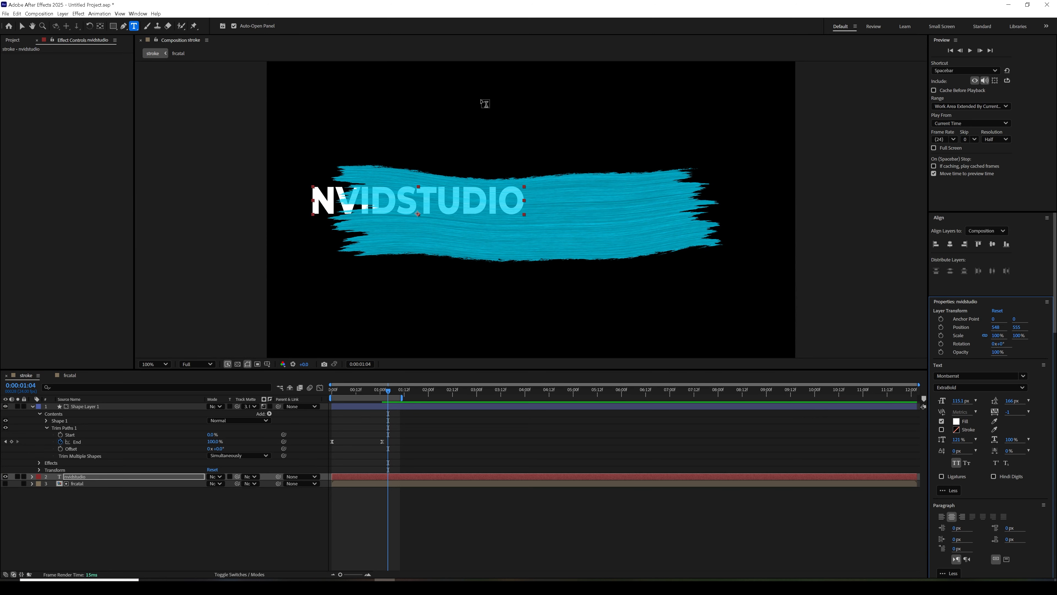
left_click(22, 26)
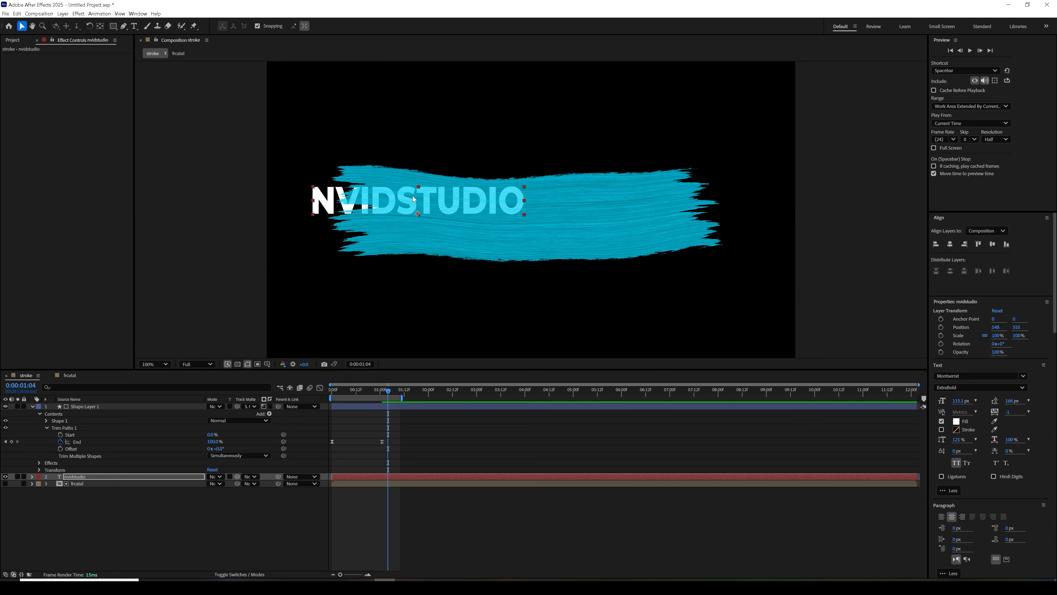